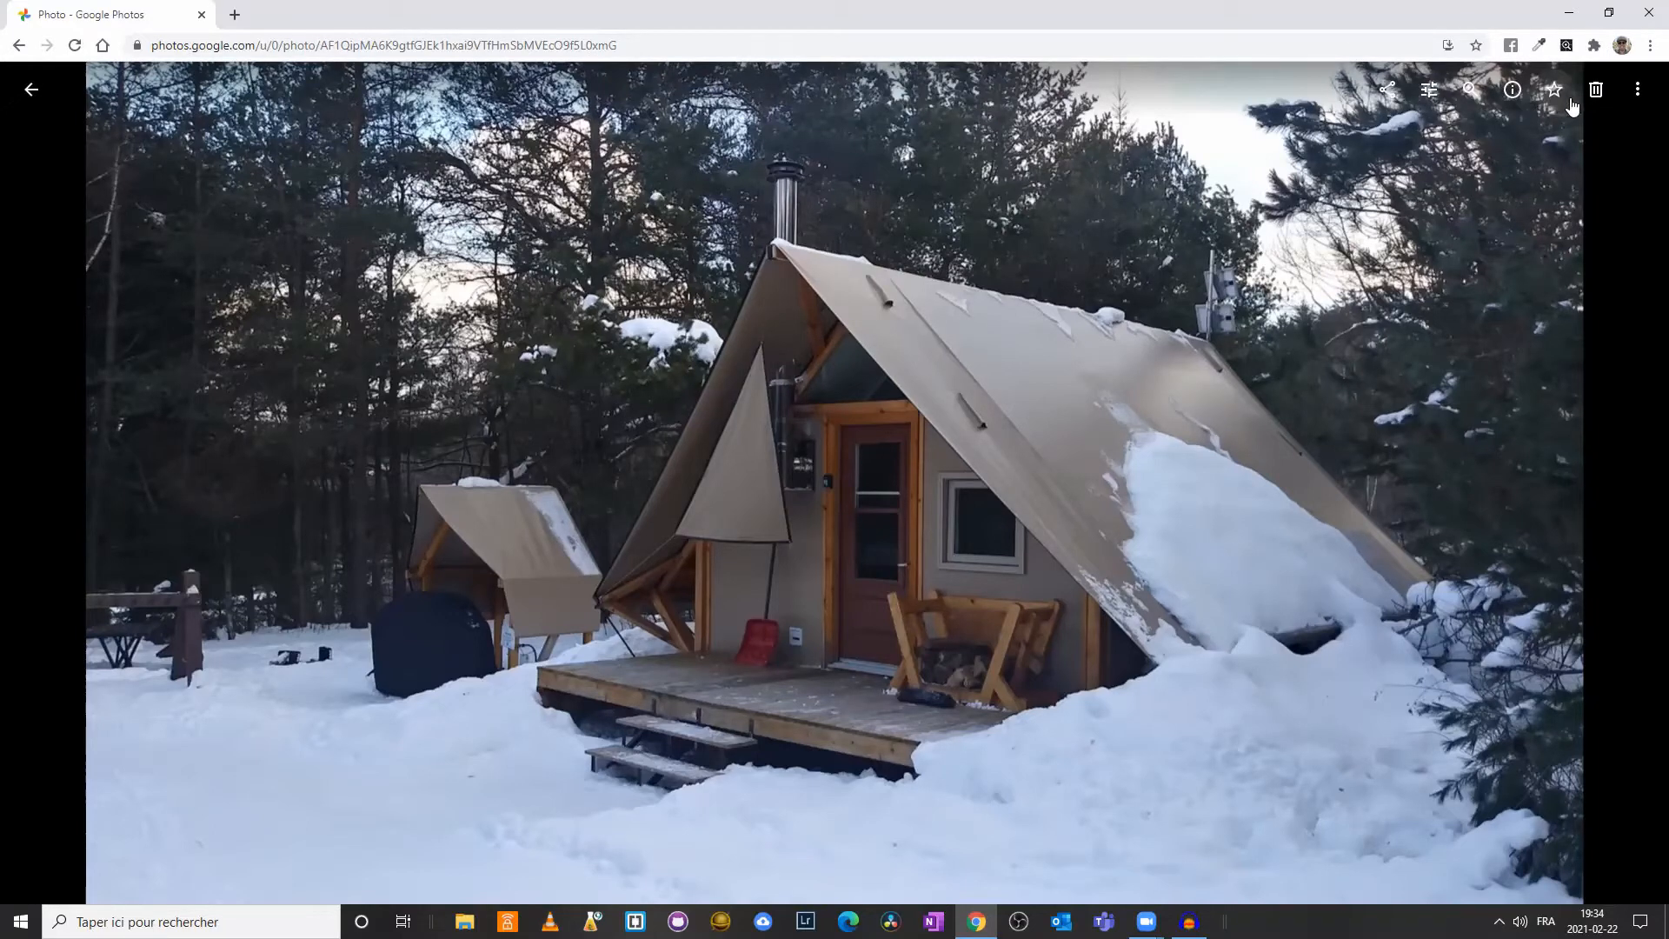
Step: Examine the cabin photo's information for its aperture, shutter speed, focal length and ISO, and close the details
{"action": "left_click", "coordinate": [1511, 91]}
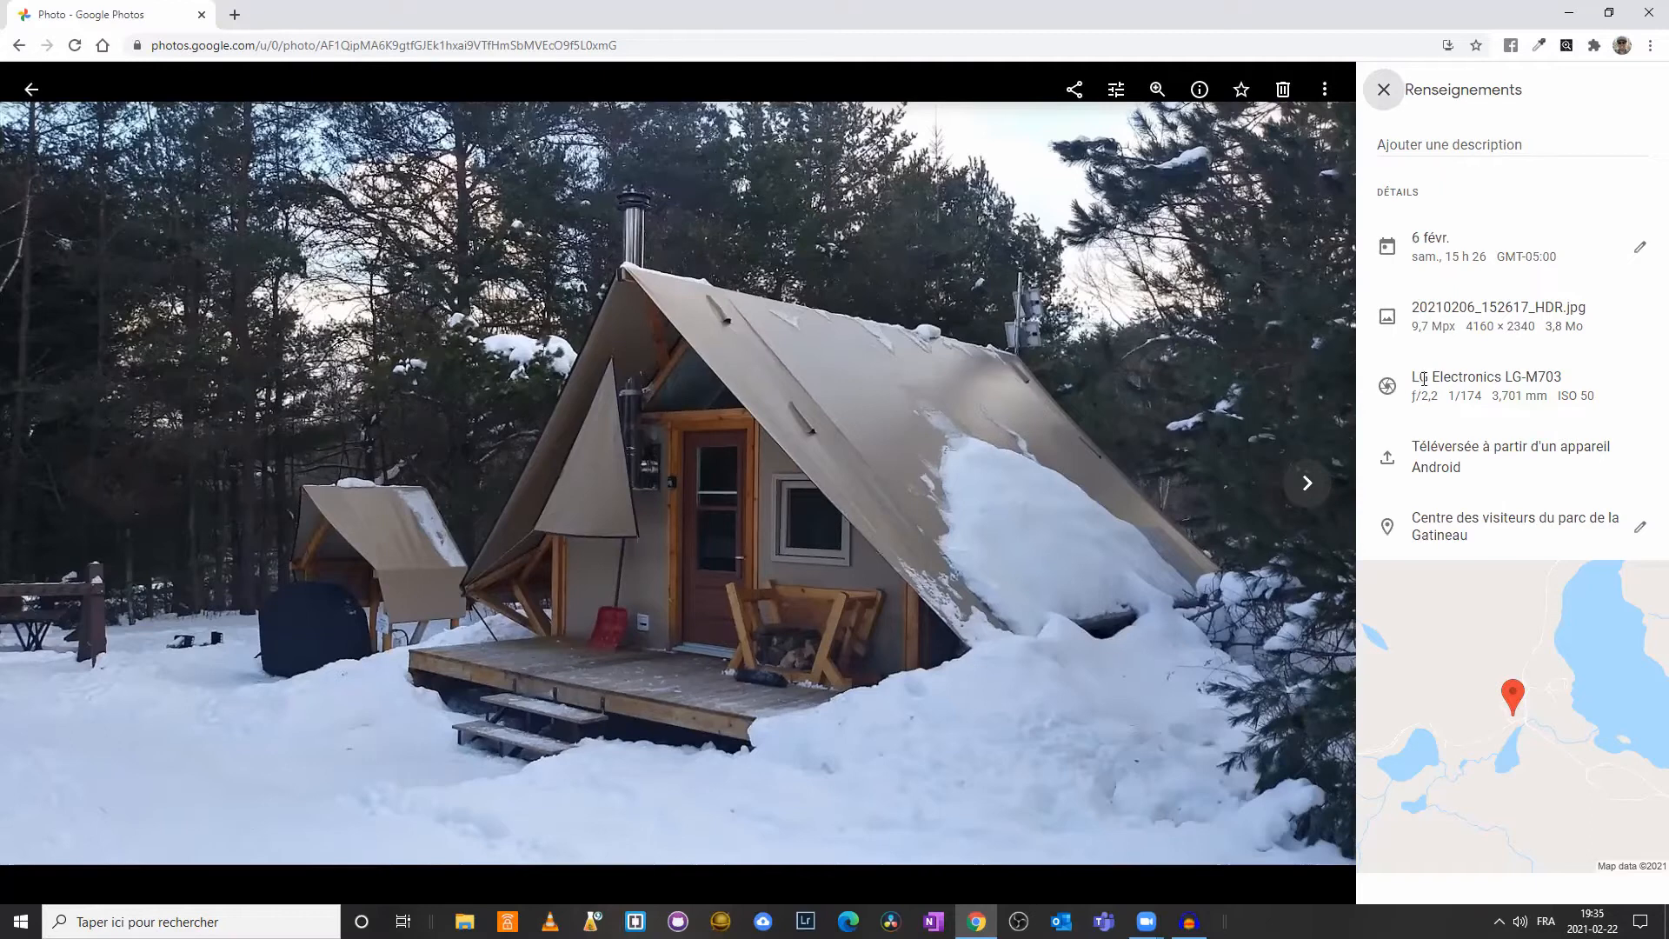
{"action": "left_click_drag", "start_coordinate": [1439, 397], "coordinate": [1480, 400]}
{"action": "left_click", "coordinate": [1488, 407]}
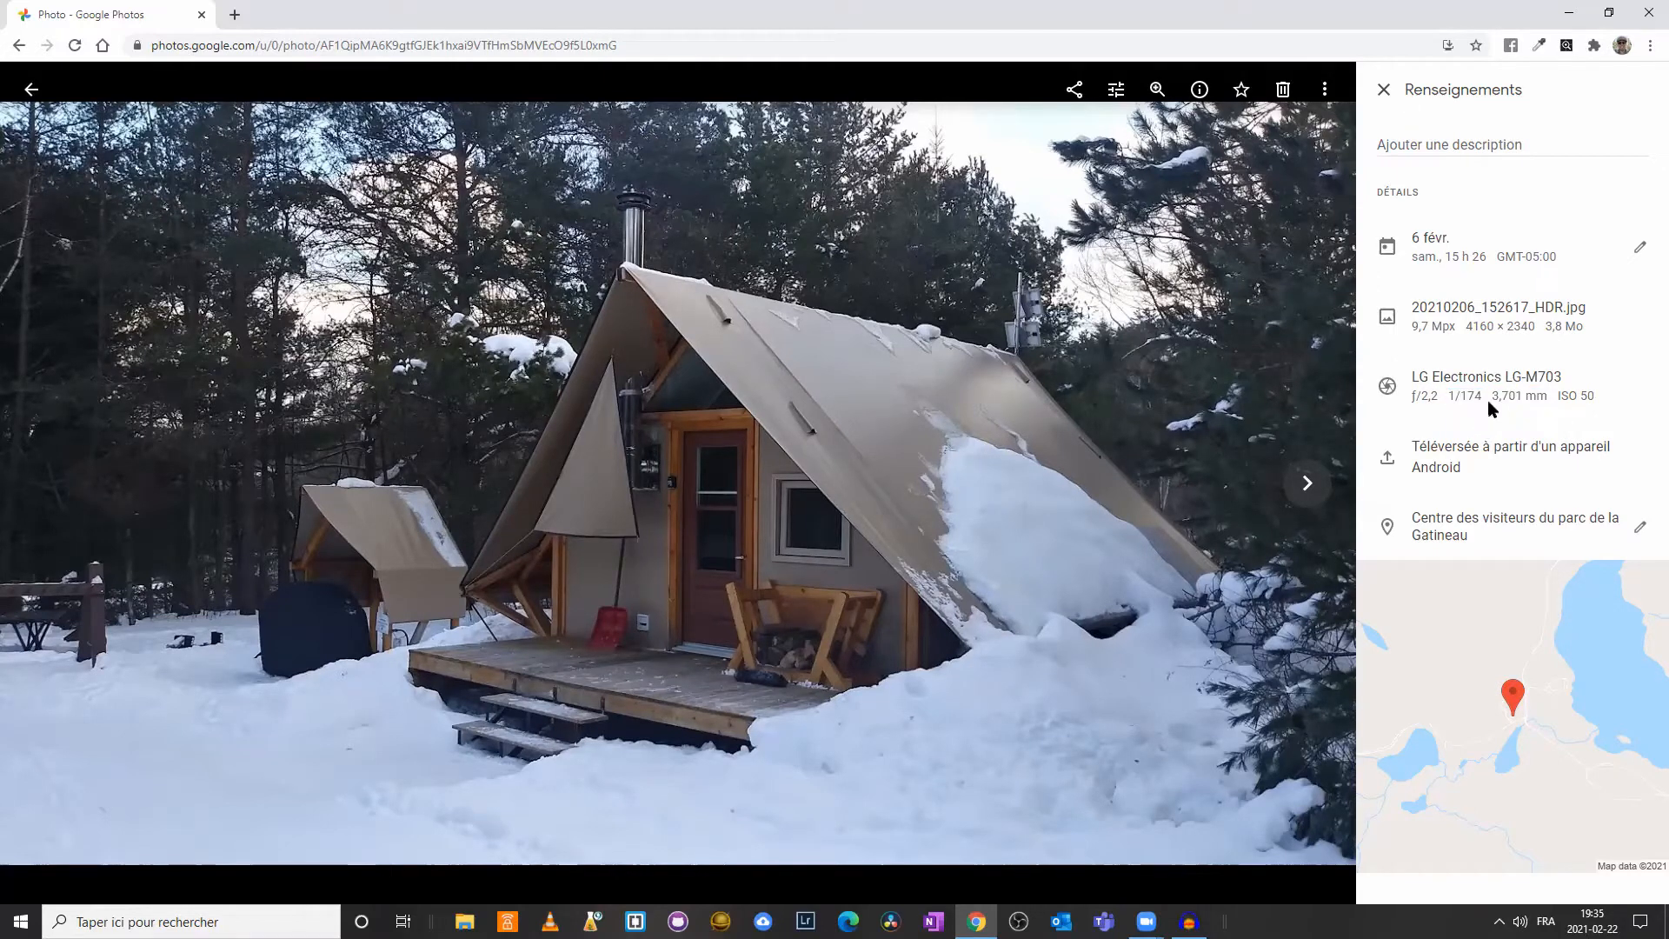
{"action": "left_click_drag", "start_coordinate": [1495, 397], "coordinate": [1547, 397]}
{"action": "left_click_drag", "start_coordinate": [1559, 397], "coordinate": [1606, 401]}
{"action": "left_click", "coordinate": [1614, 406]}
{"action": "left_click", "coordinate": [1383, 90]}
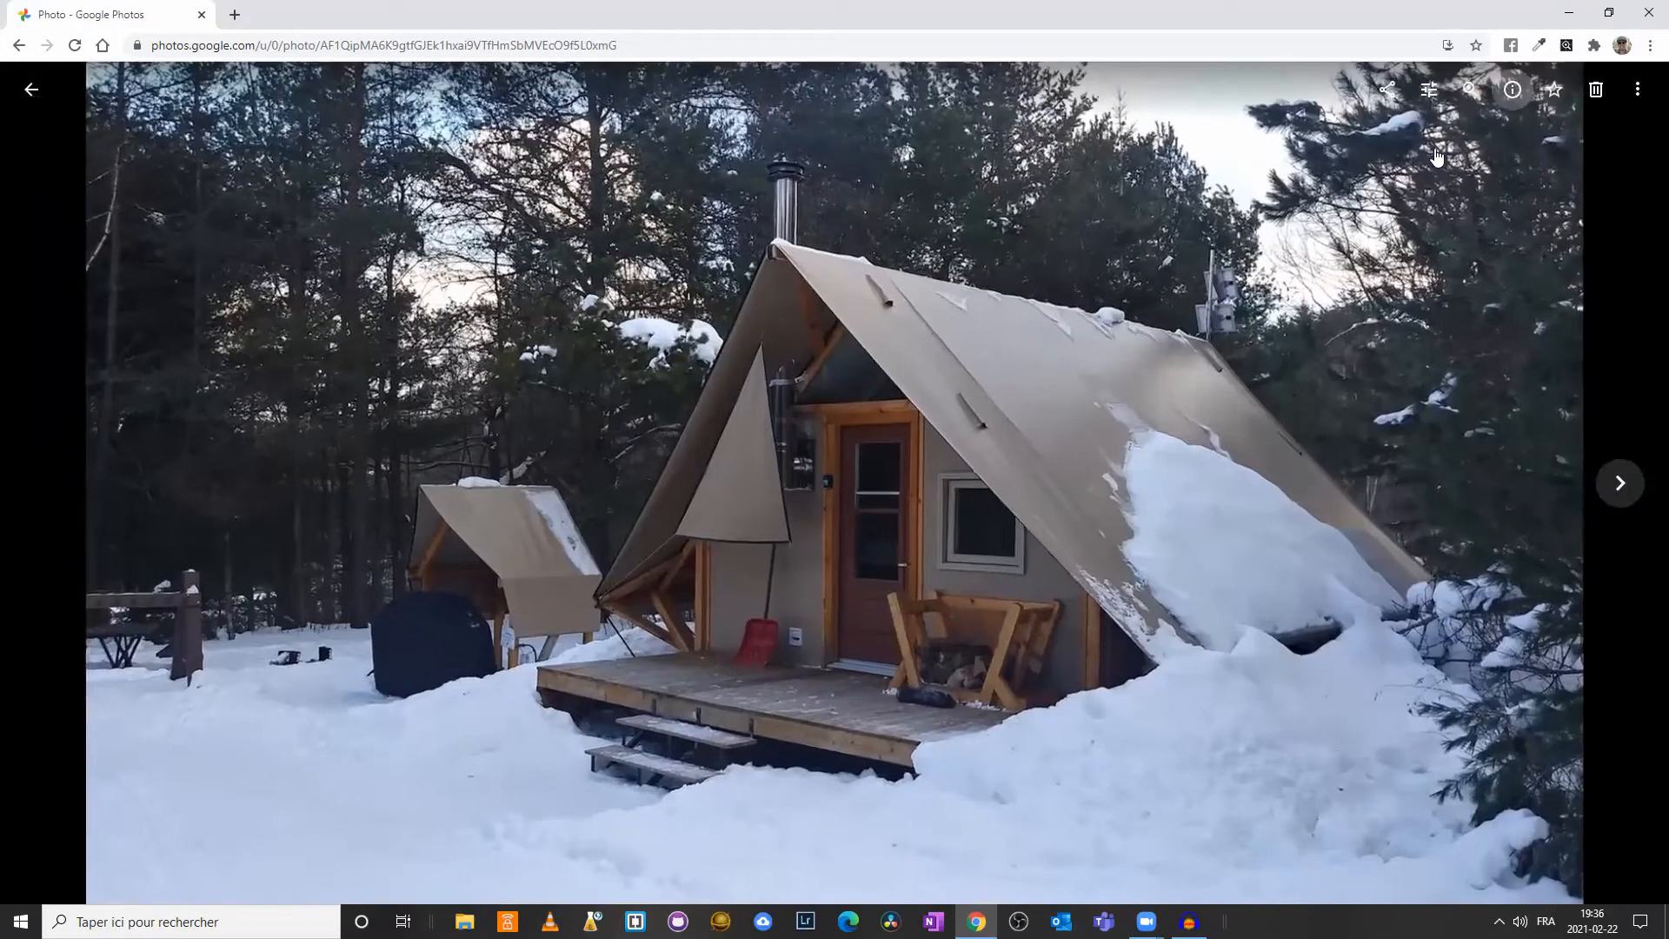
Step: Open the cabin photo for editing
{"action": "left_click", "coordinate": [1430, 90]}
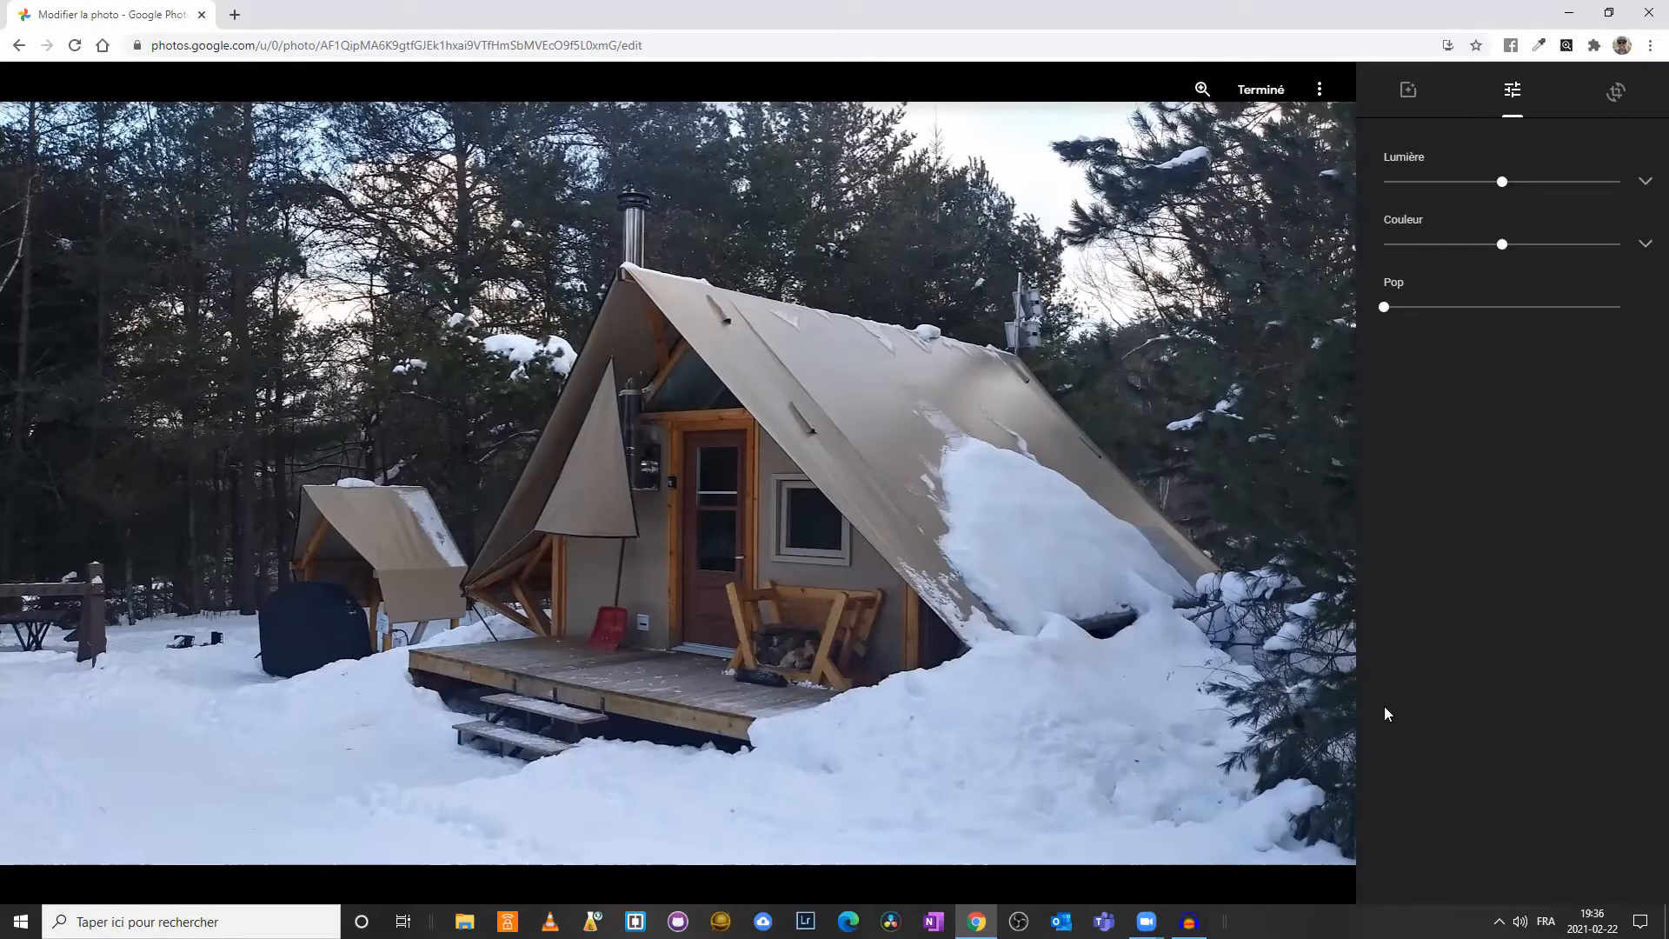
Step: Try the Automatique filter on the cabin photo and discard the change
{"action": "left_click", "coordinate": [1408, 92]}
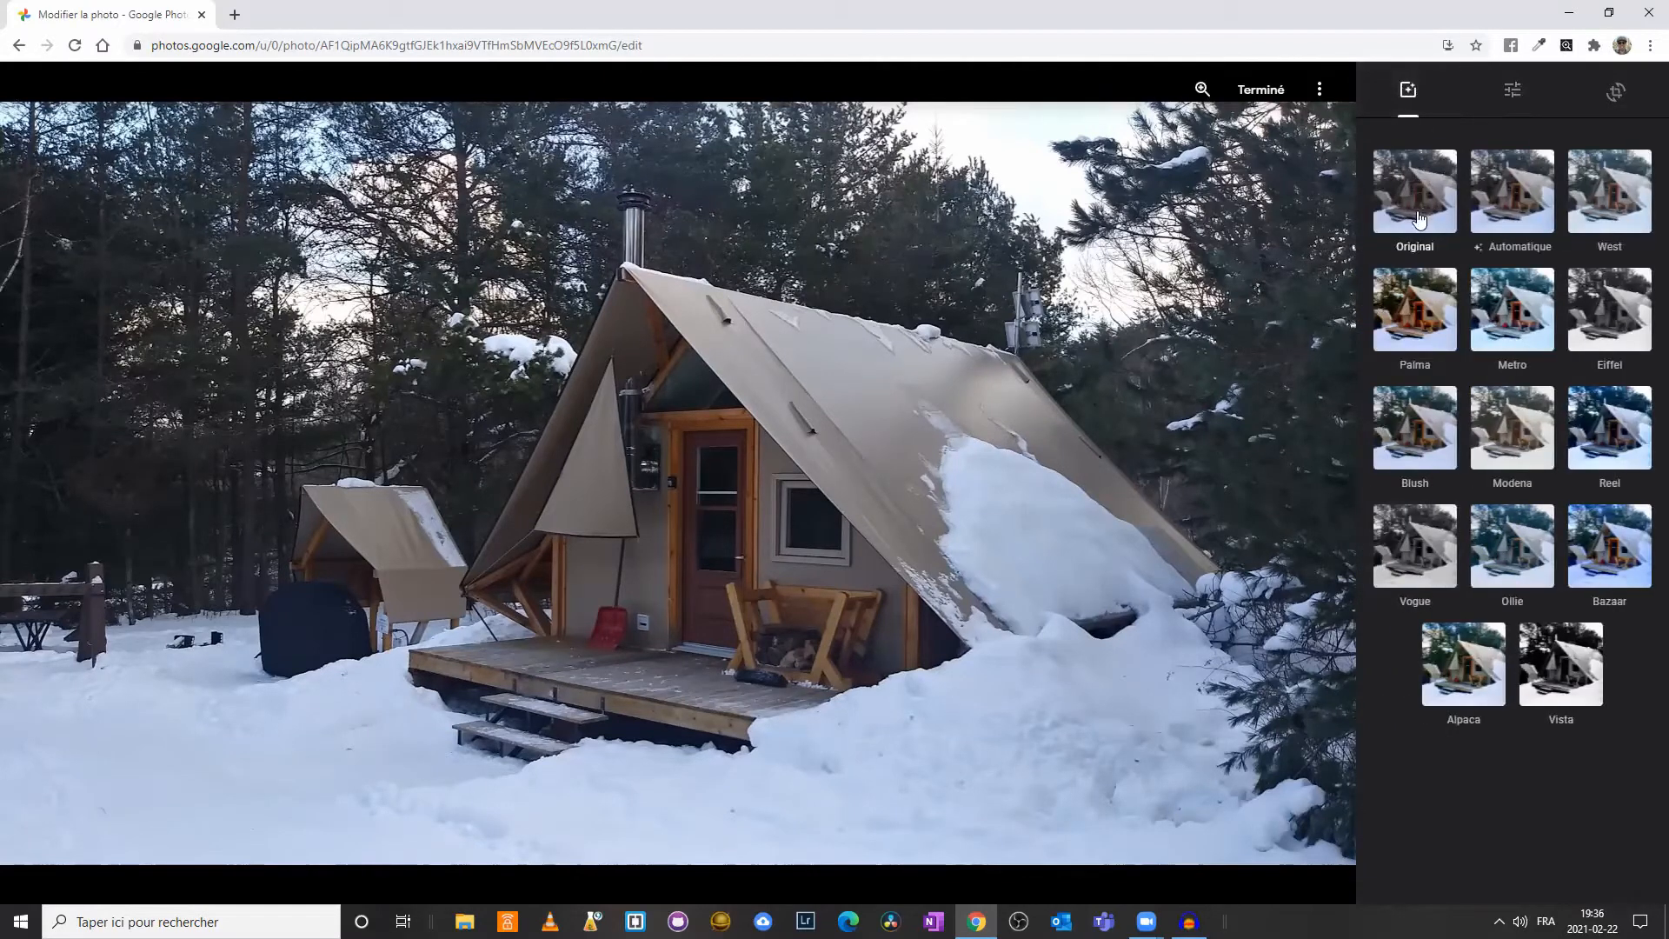
{"action": "left_click", "coordinate": [1520, 223]}
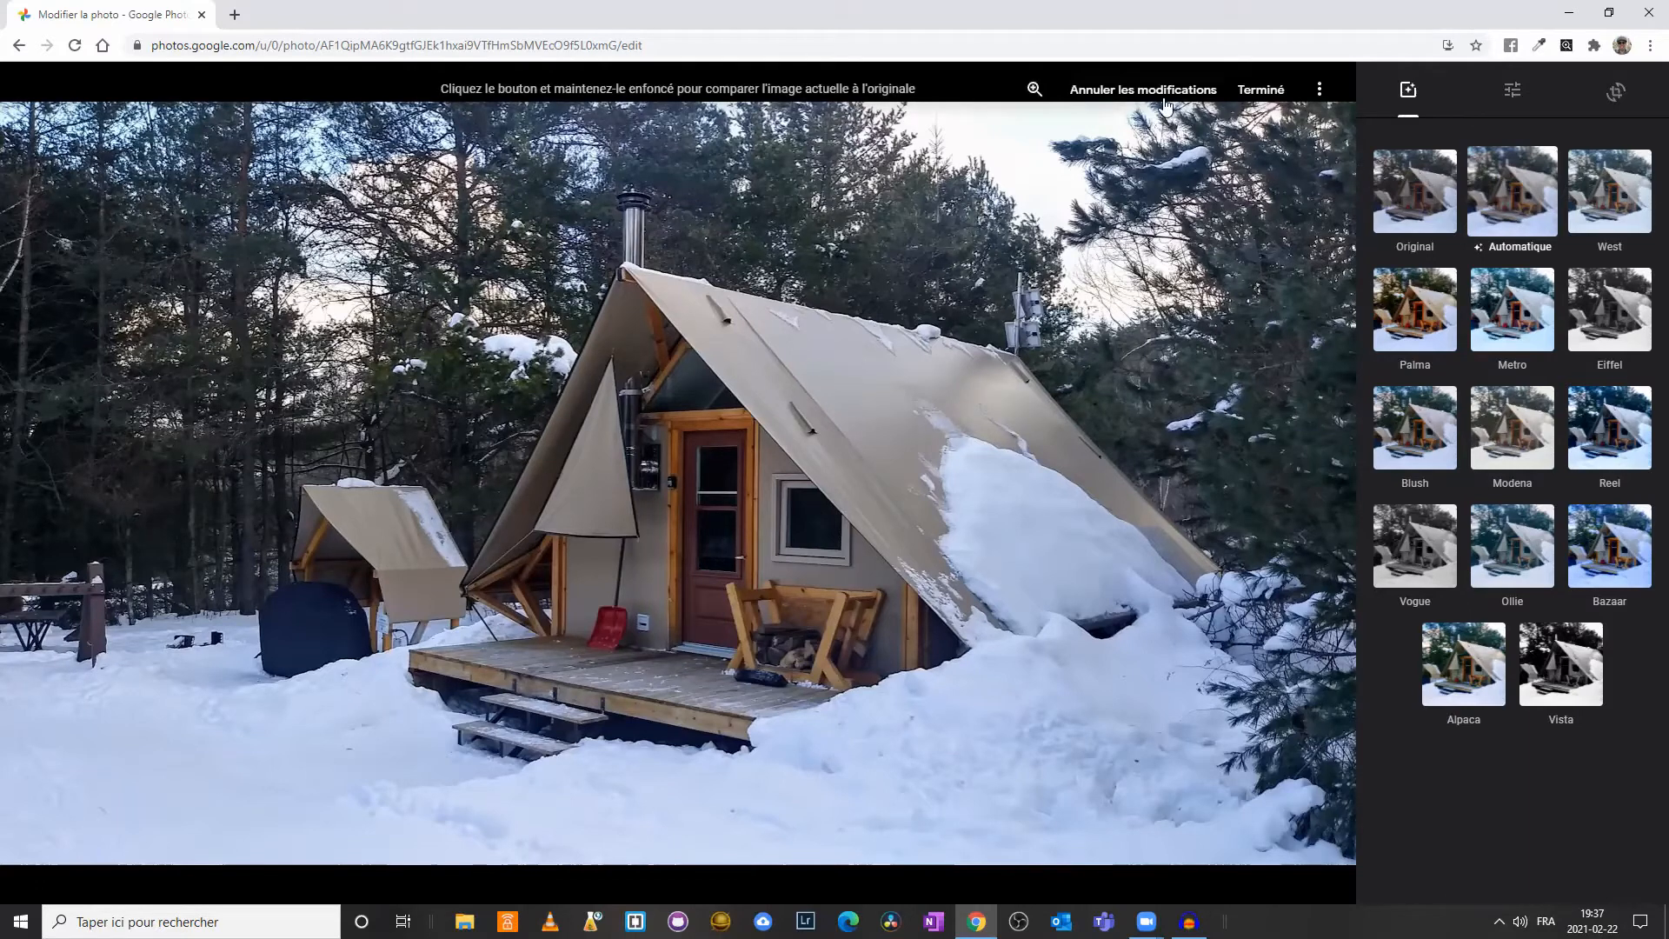
{"action": "left_click", "coordinate": [1161, 97]}
Step: Show the manual adjustments and expand the detailed Lumière settings
{"action": "left_click", "coordinate": [1523, 98]}
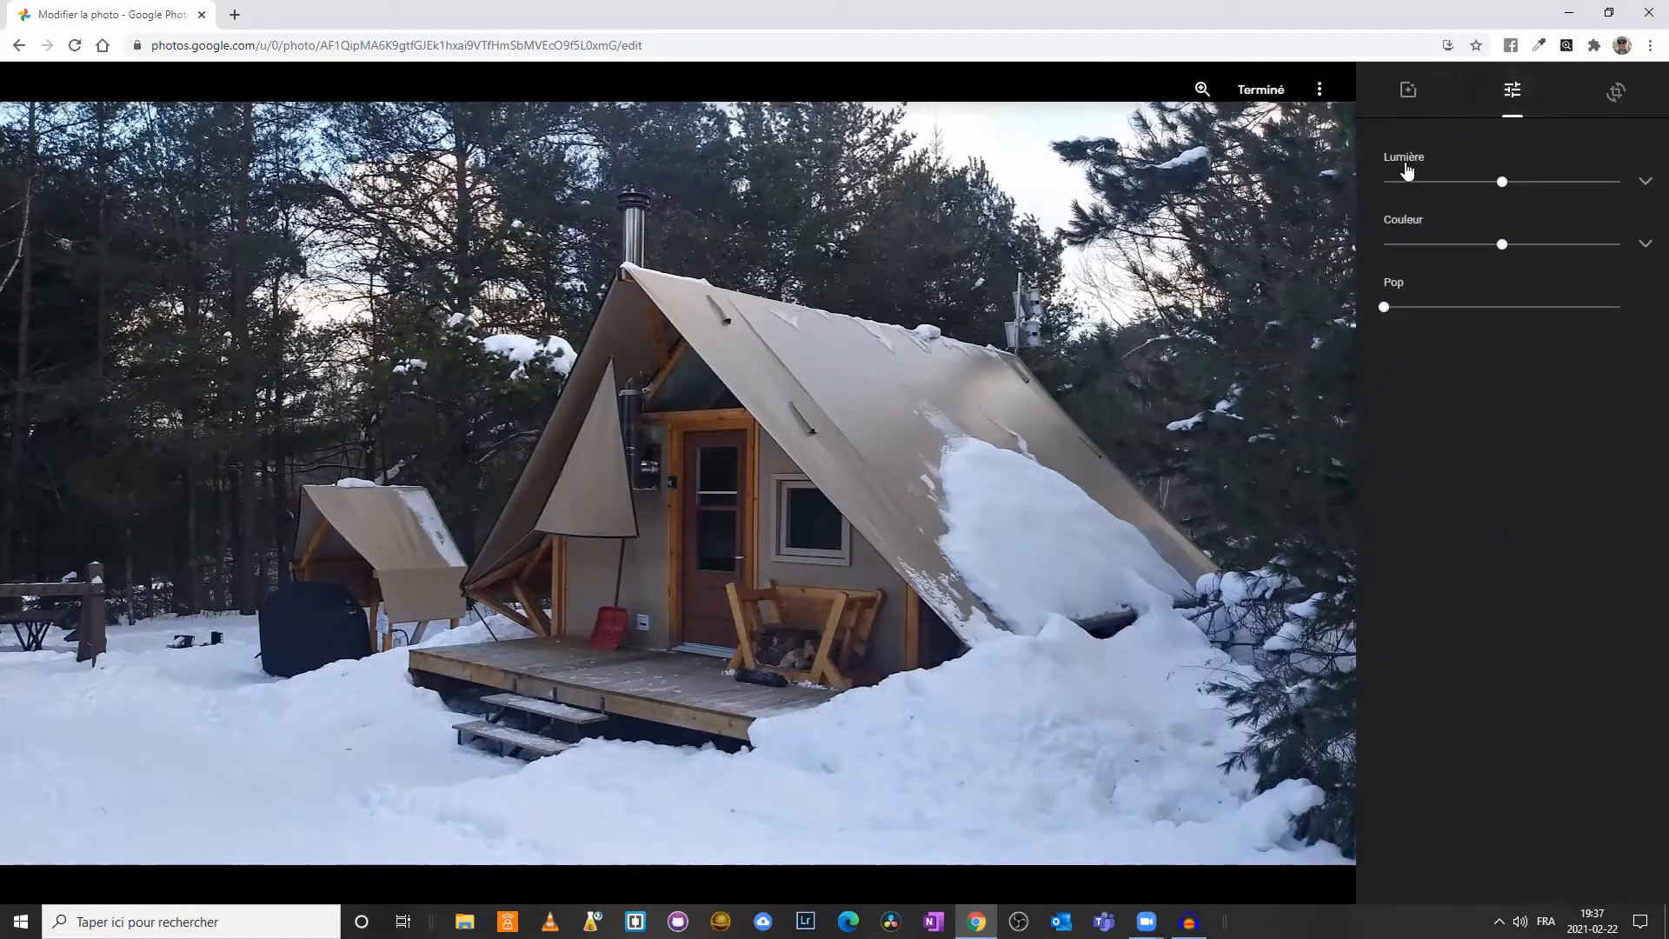
{"action": "left_click", "coordinate": [1643, 180]}
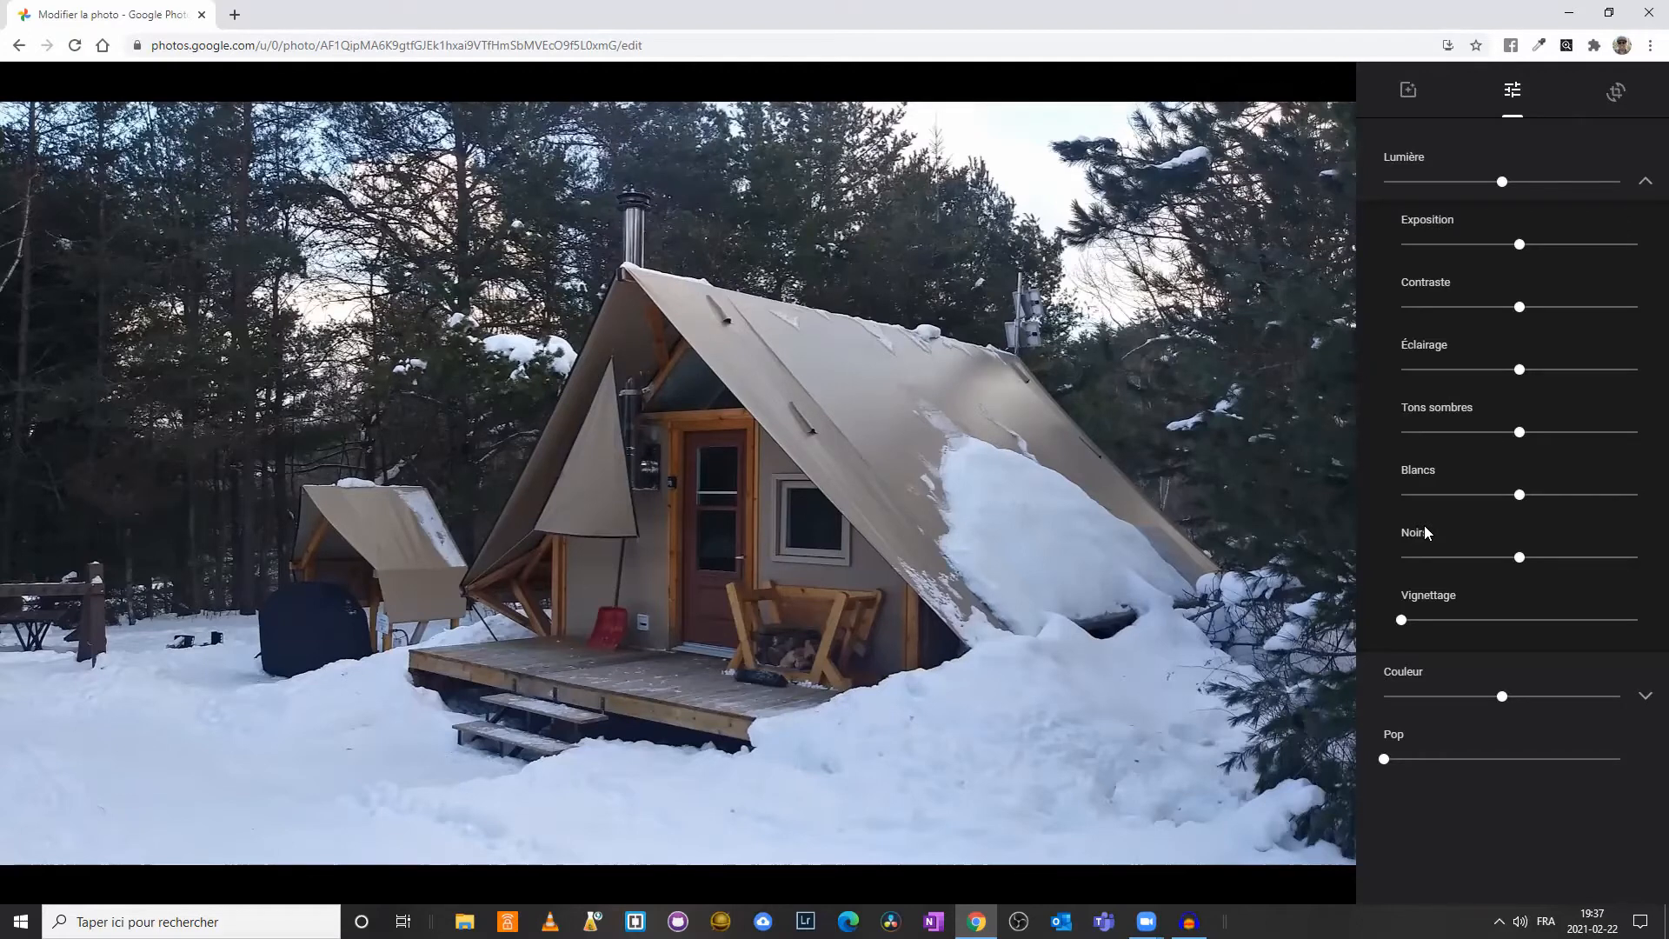
Step: Try the Vignettage effect at its maximum strength and return it to none
{"action": "left_click_drag", "start_coordinate": [1403, 621], "coordinate": [1642, 621]}
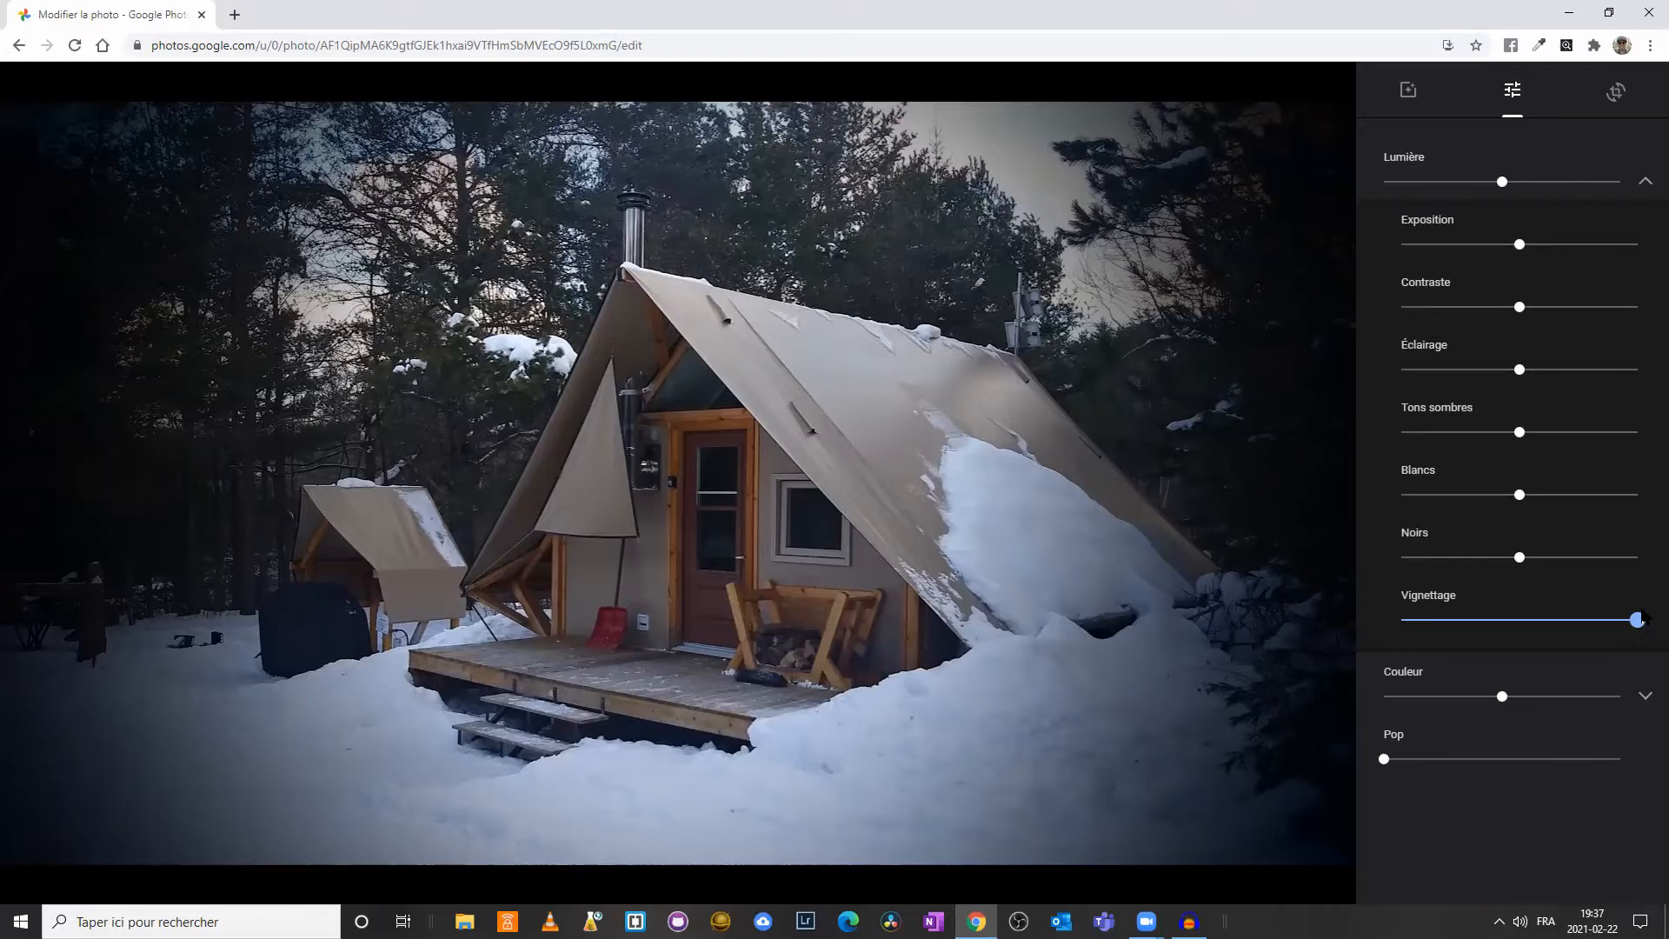
{"action": "left_click_drag", "start_coordinate": [1637, 620], "coordinate": [1395, 615]}
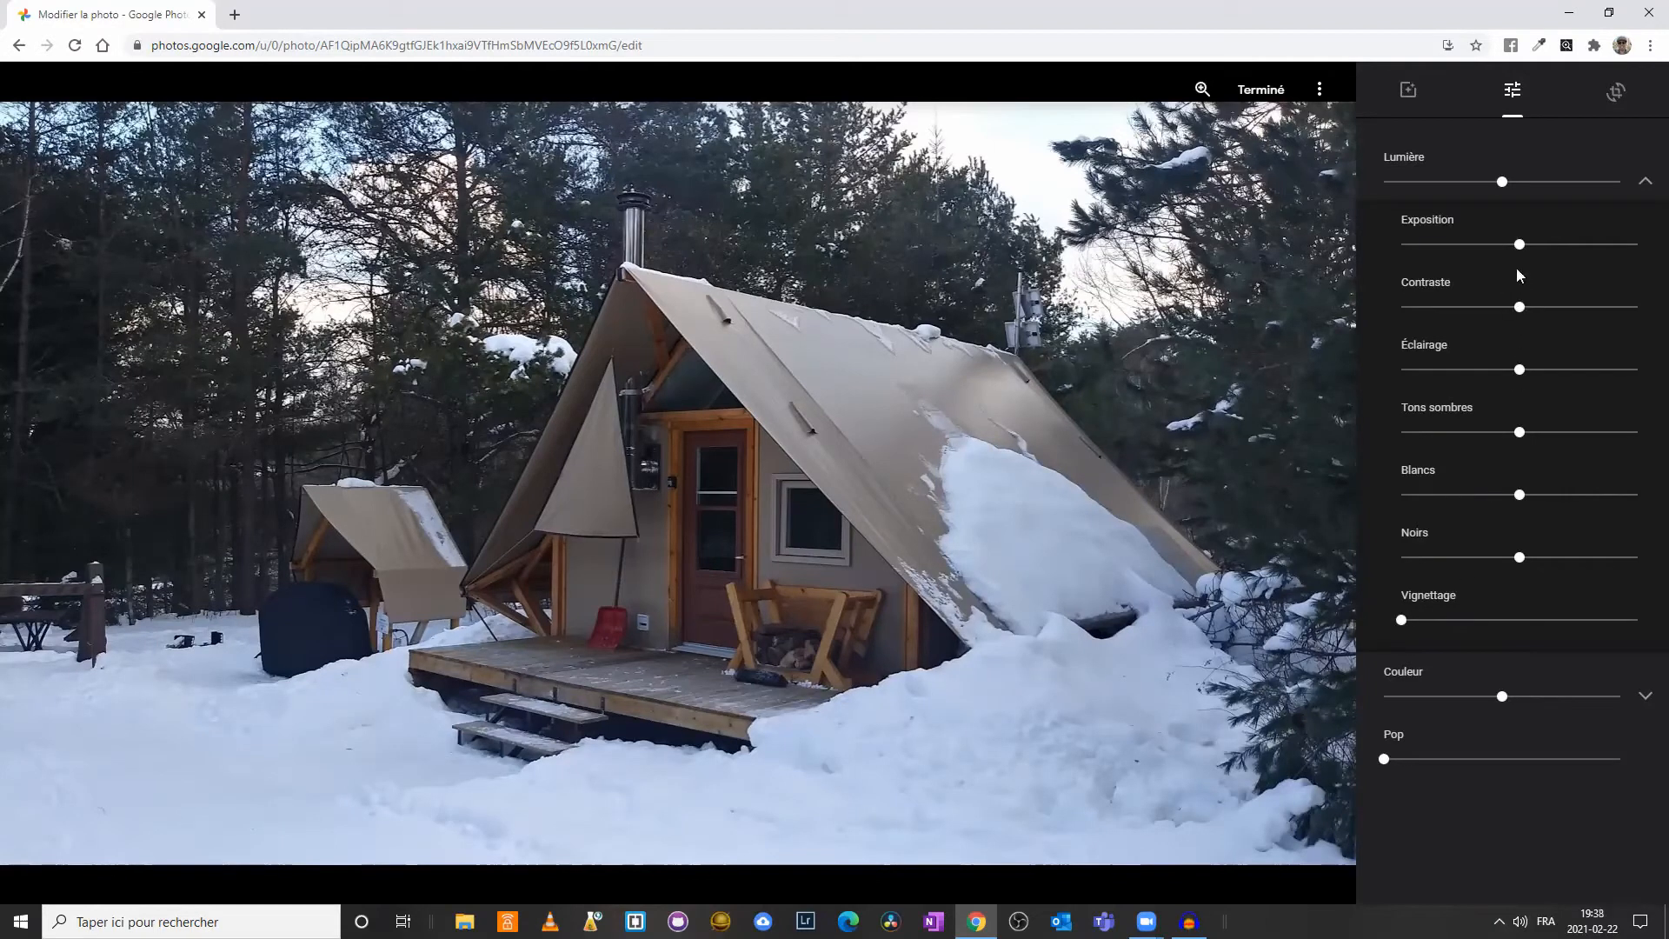
Step: Raise the photo's Exposition and Contraste slightly above neutral
{"action": "mouse_move", "coordinate": [1523, 252]}
{"action": "left_mouse_down"}
{"action": "mouse_move", "coordinate": [1584, 251]}
{"action": "mouse_move", "coordinate": [1521, 252]}
{"action": "mouse_move", "coordinate": [1537, 248]}
{"action": "left_mouse_up"}
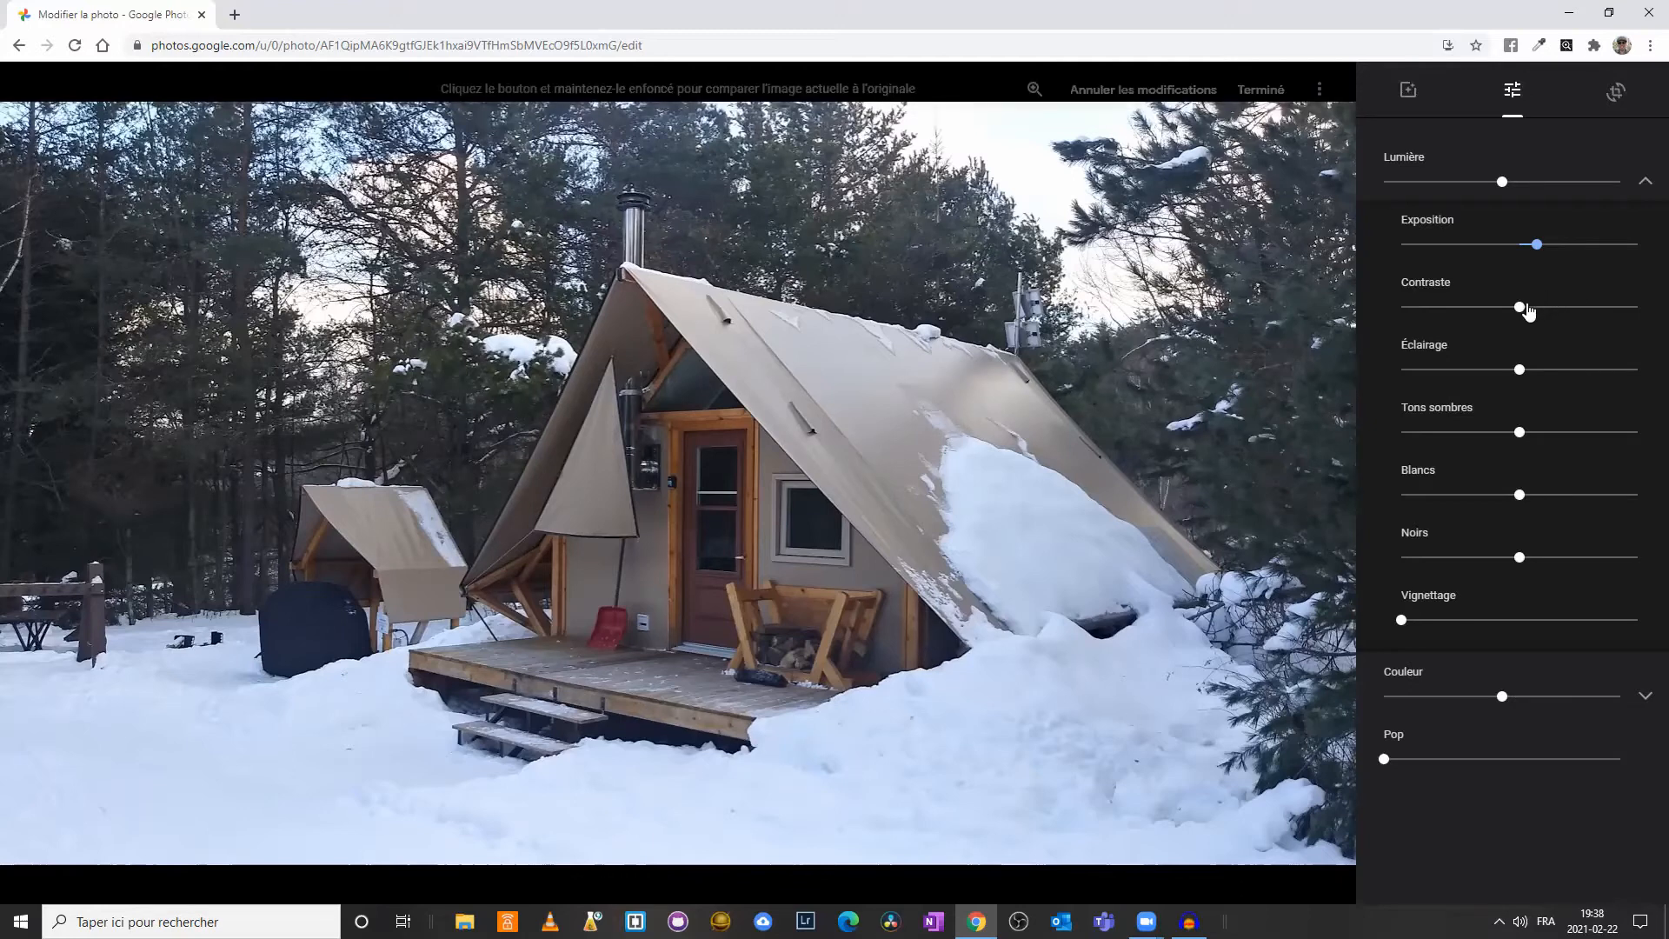
{"action": "mouse_move", "coordinate": [1529, 311]}
{"action": "left_mouse_down"}
{"action": "mouse_move", "coordinate": [1643, 313]}
{"action": "mouse_move", "coordinate": [1346, 308]}
{"action": "mouse_move", "coordinate": [1523, 313]}
{"action": "left_mouse_up"}
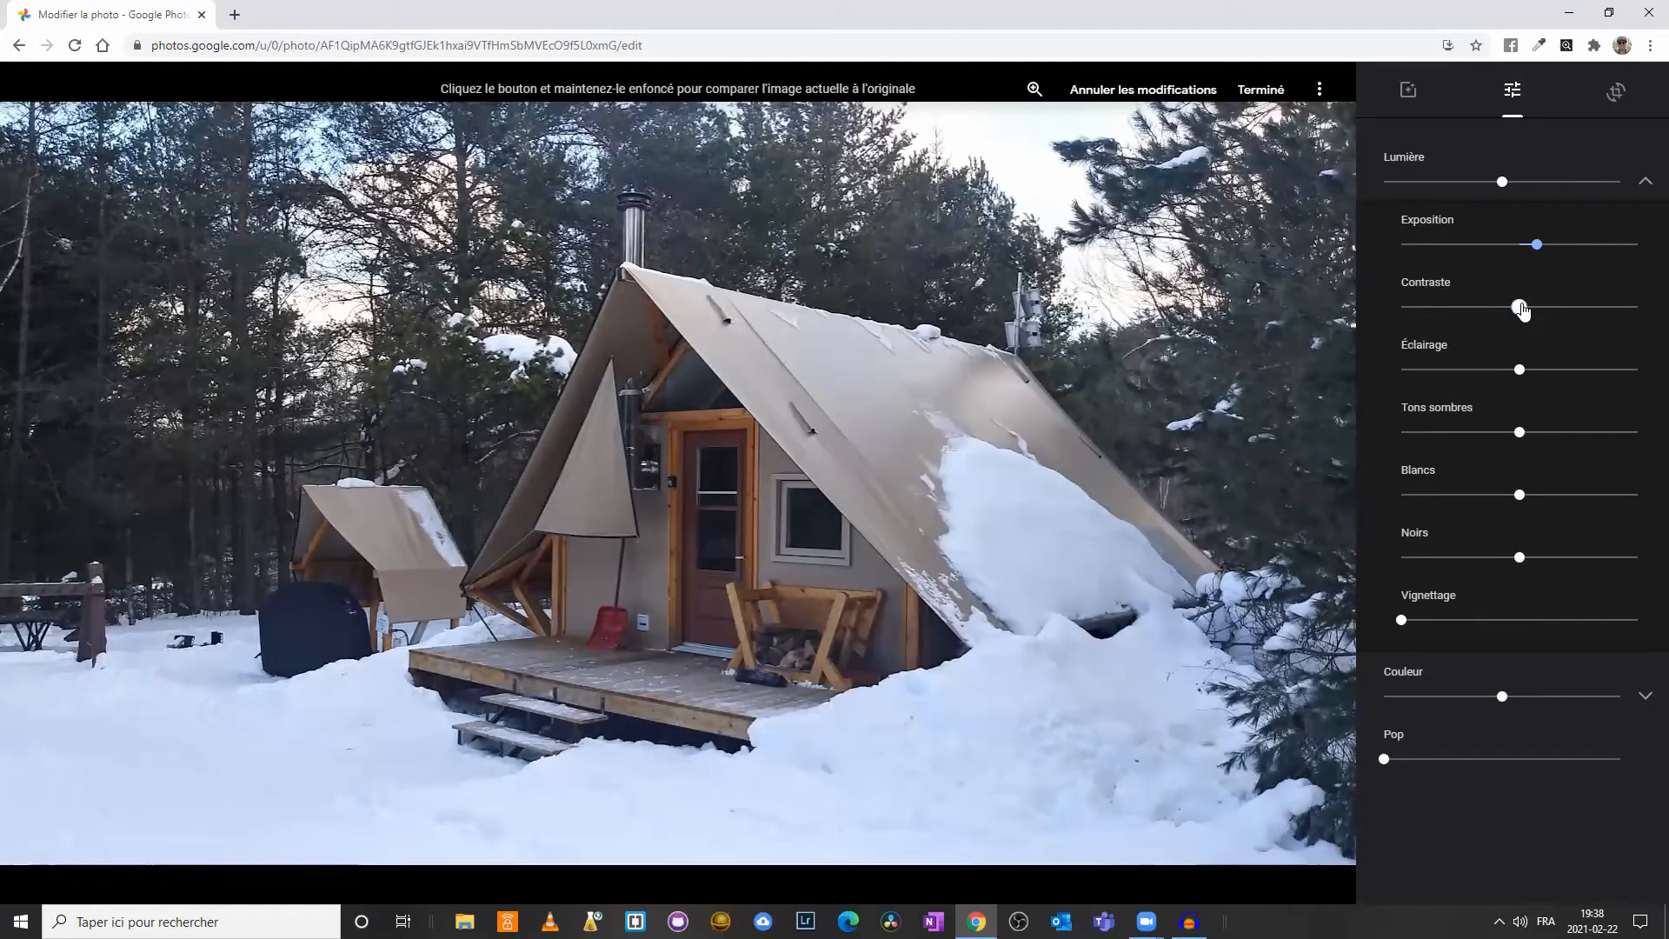
{"action": "left_click_drag", "start_coordinate": [1523, 310], "coordinate": [1536, 311]}
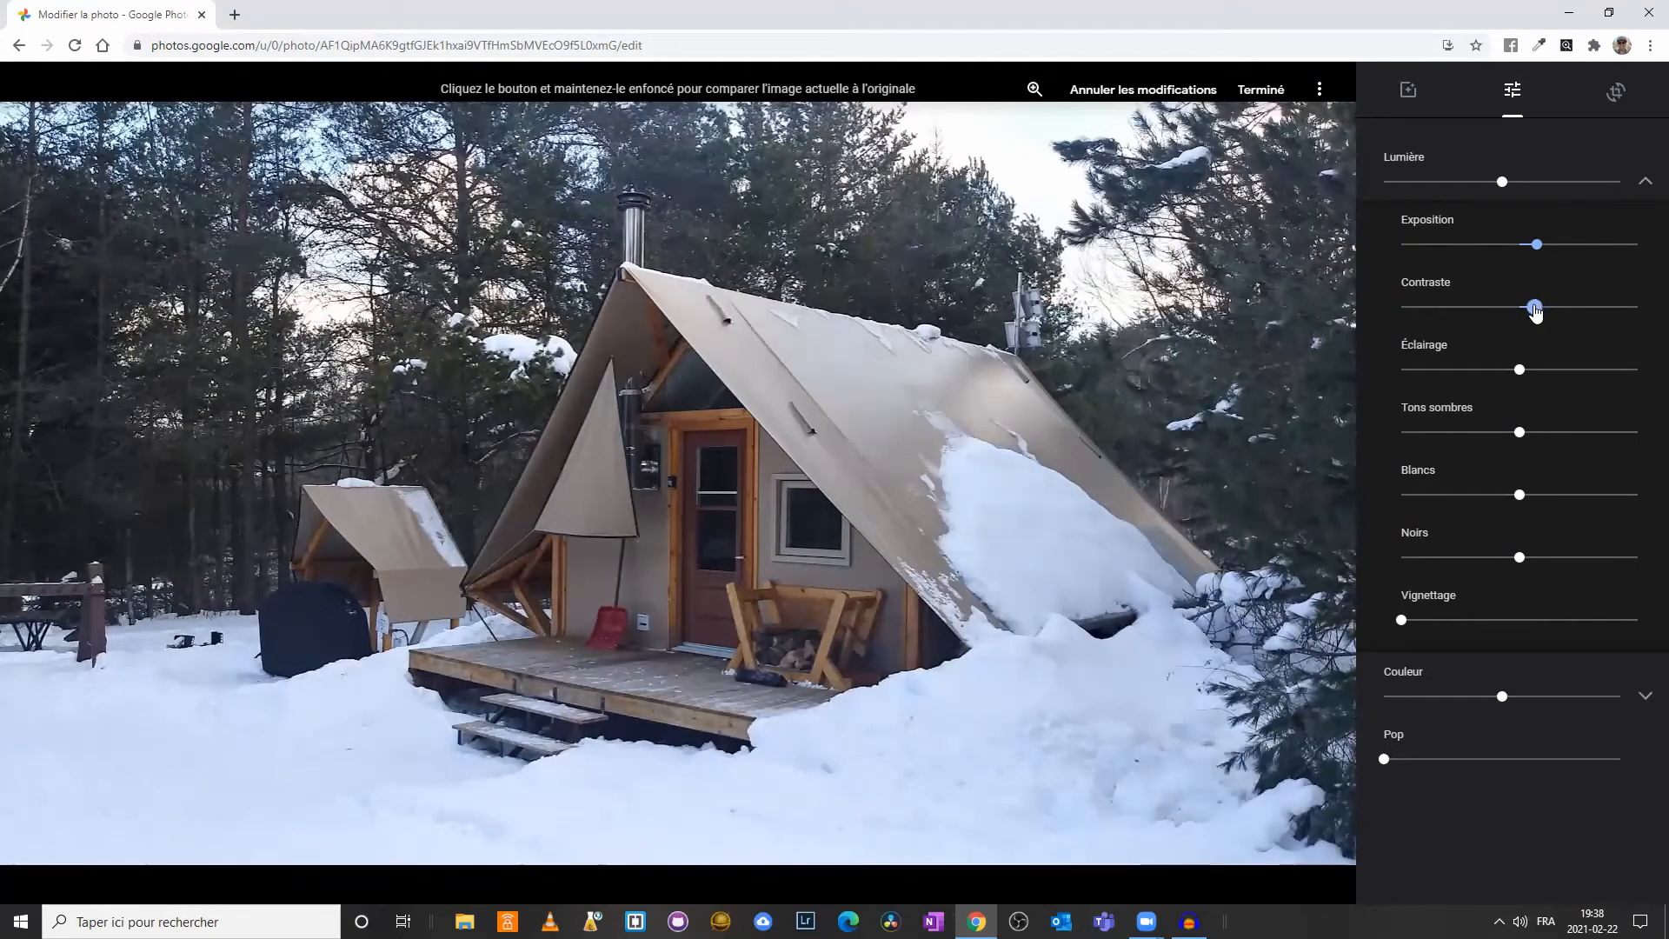
Step: Test Éclairage at its maximum, settle it moderately above neutral, and lower Blancs slightly
{"action": "left_click_drag", "start_coordinate": [1519, 380], "coordinate": [1641, 372]}
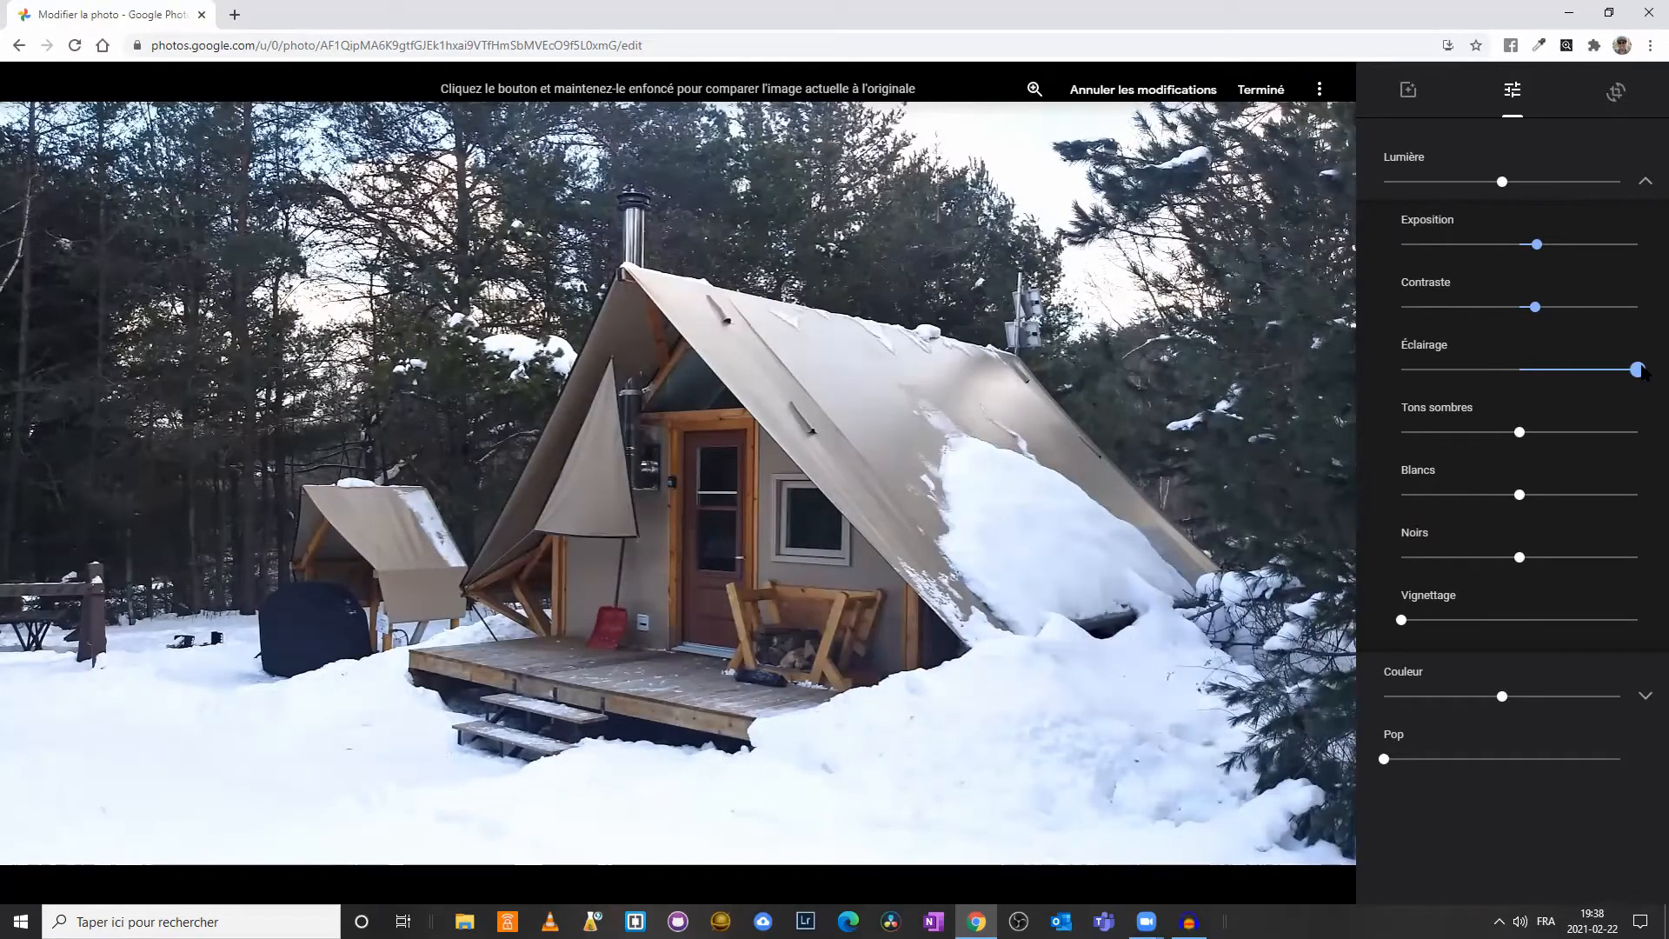
{"action": "left_click_drag", "start_coordinate": [1639, 371], "coordinate": [1528, 374]}
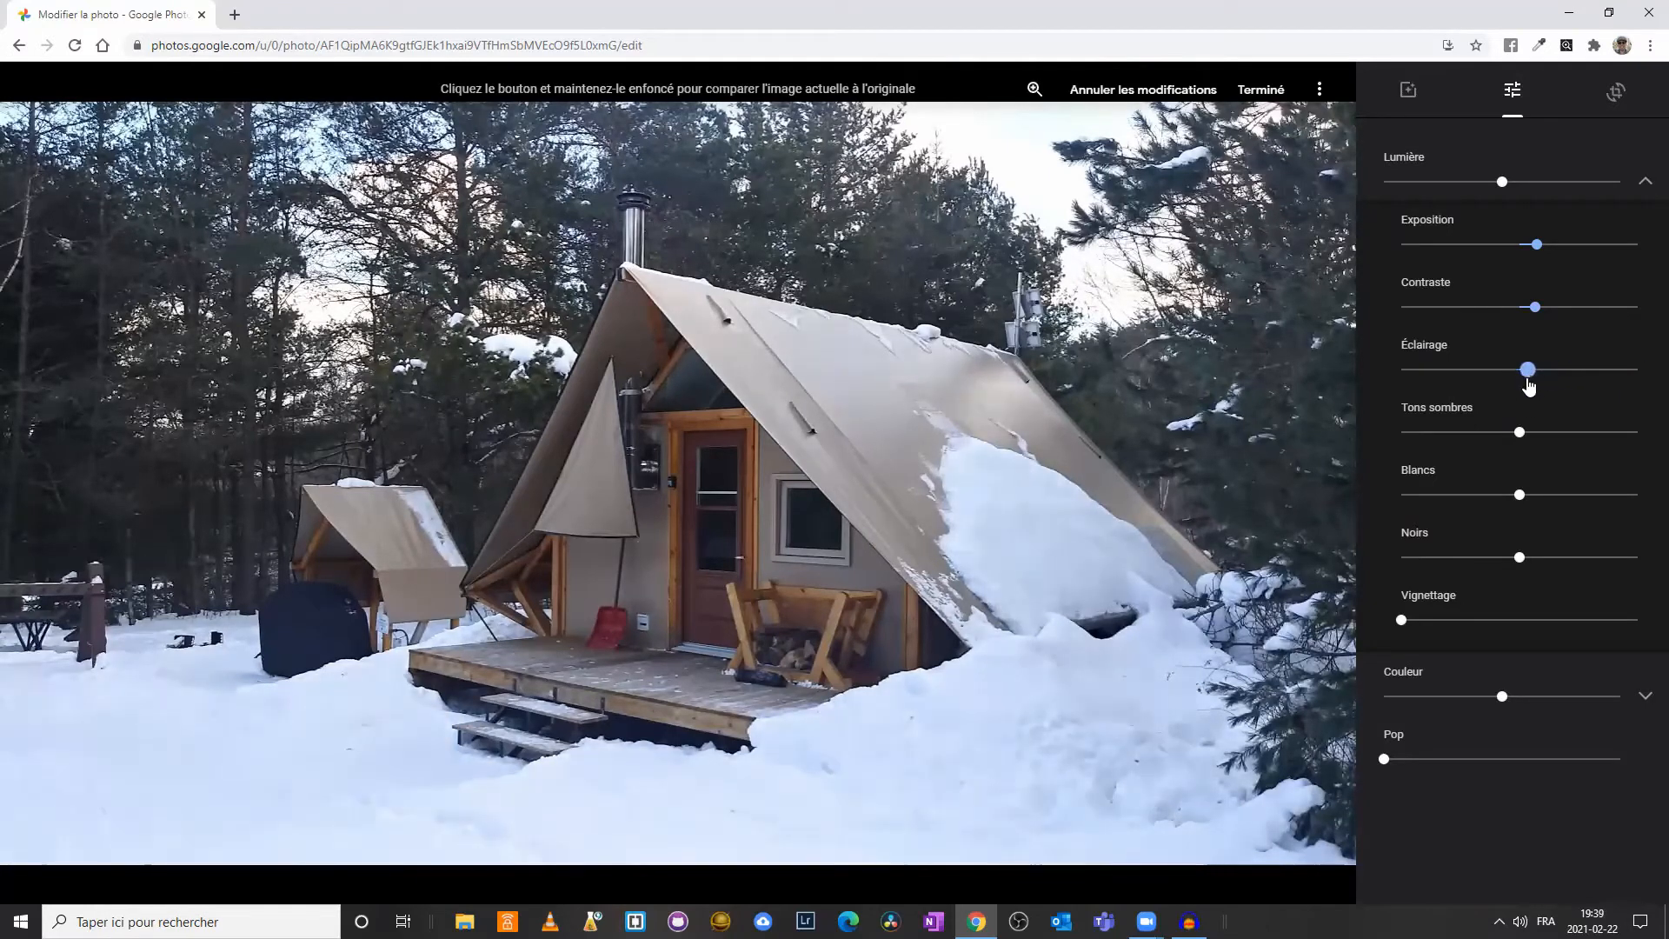
{"action": "mouse_move", "coordinate": [1519, 497]}
{"action": "left_mouse_down"}
{"action": "mouse_move", "coordinate": [1637, 497]}
{"action": "mouse_move", "coordinate": [1388, 497]}
{"action": "mouse_move", "coordinate": [1520, 499]}
{"action": "left_mouse_up"}
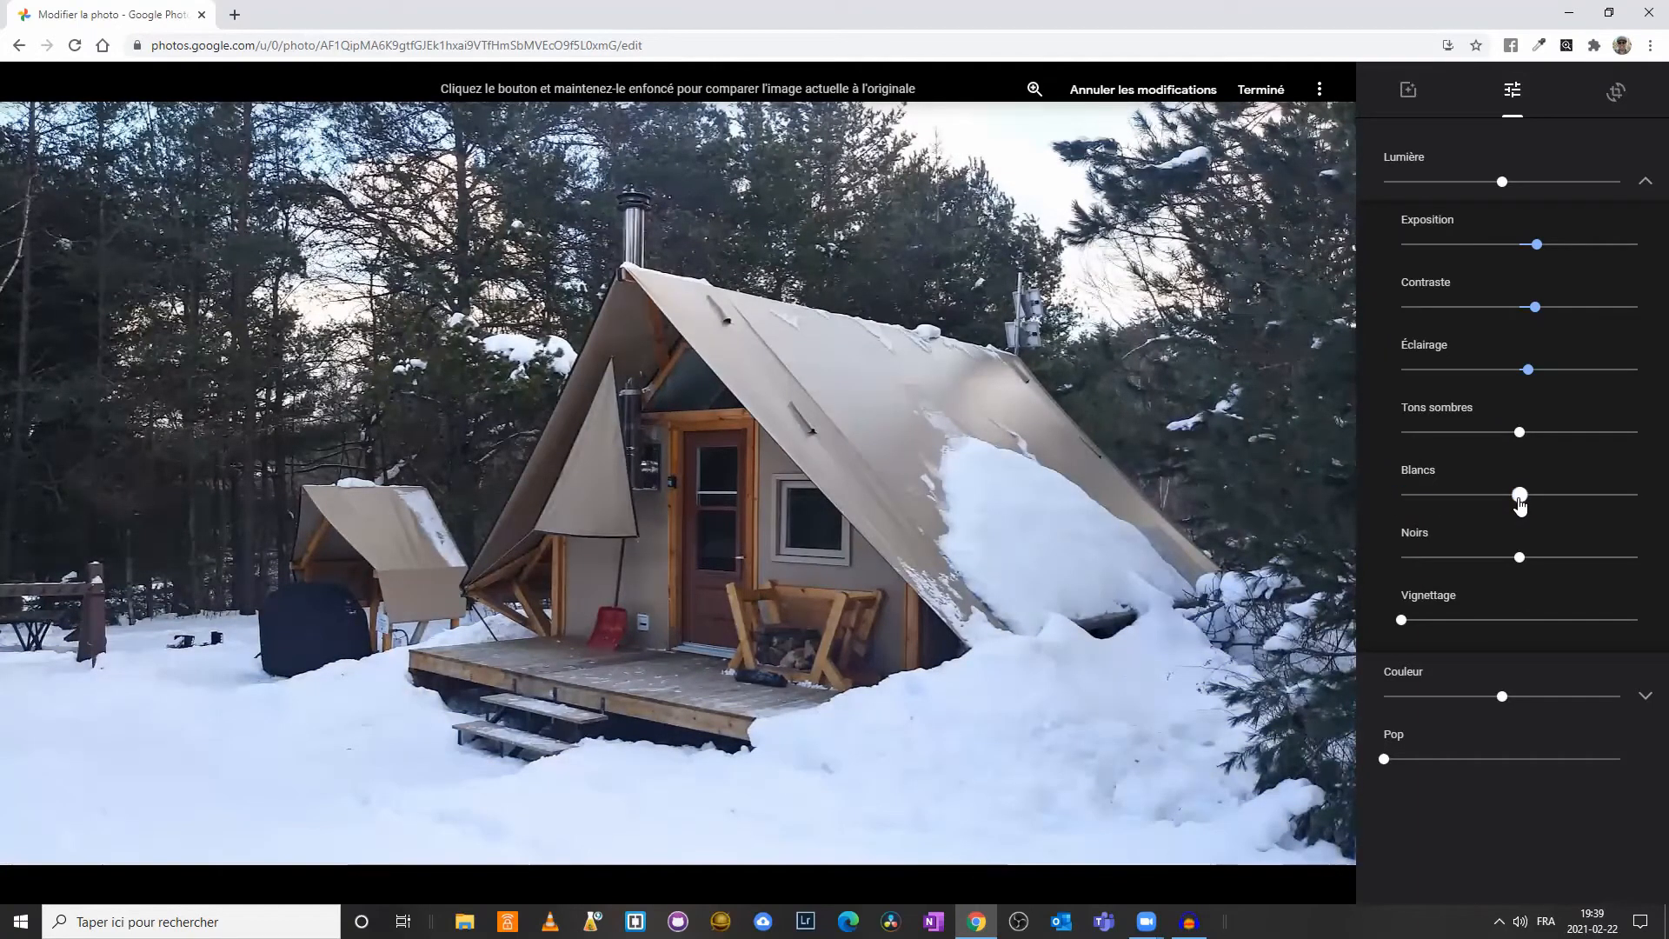
{"action": "left_click_drag", "start_coordinate": [1520, 505], "coordinate": [1501, 506]}
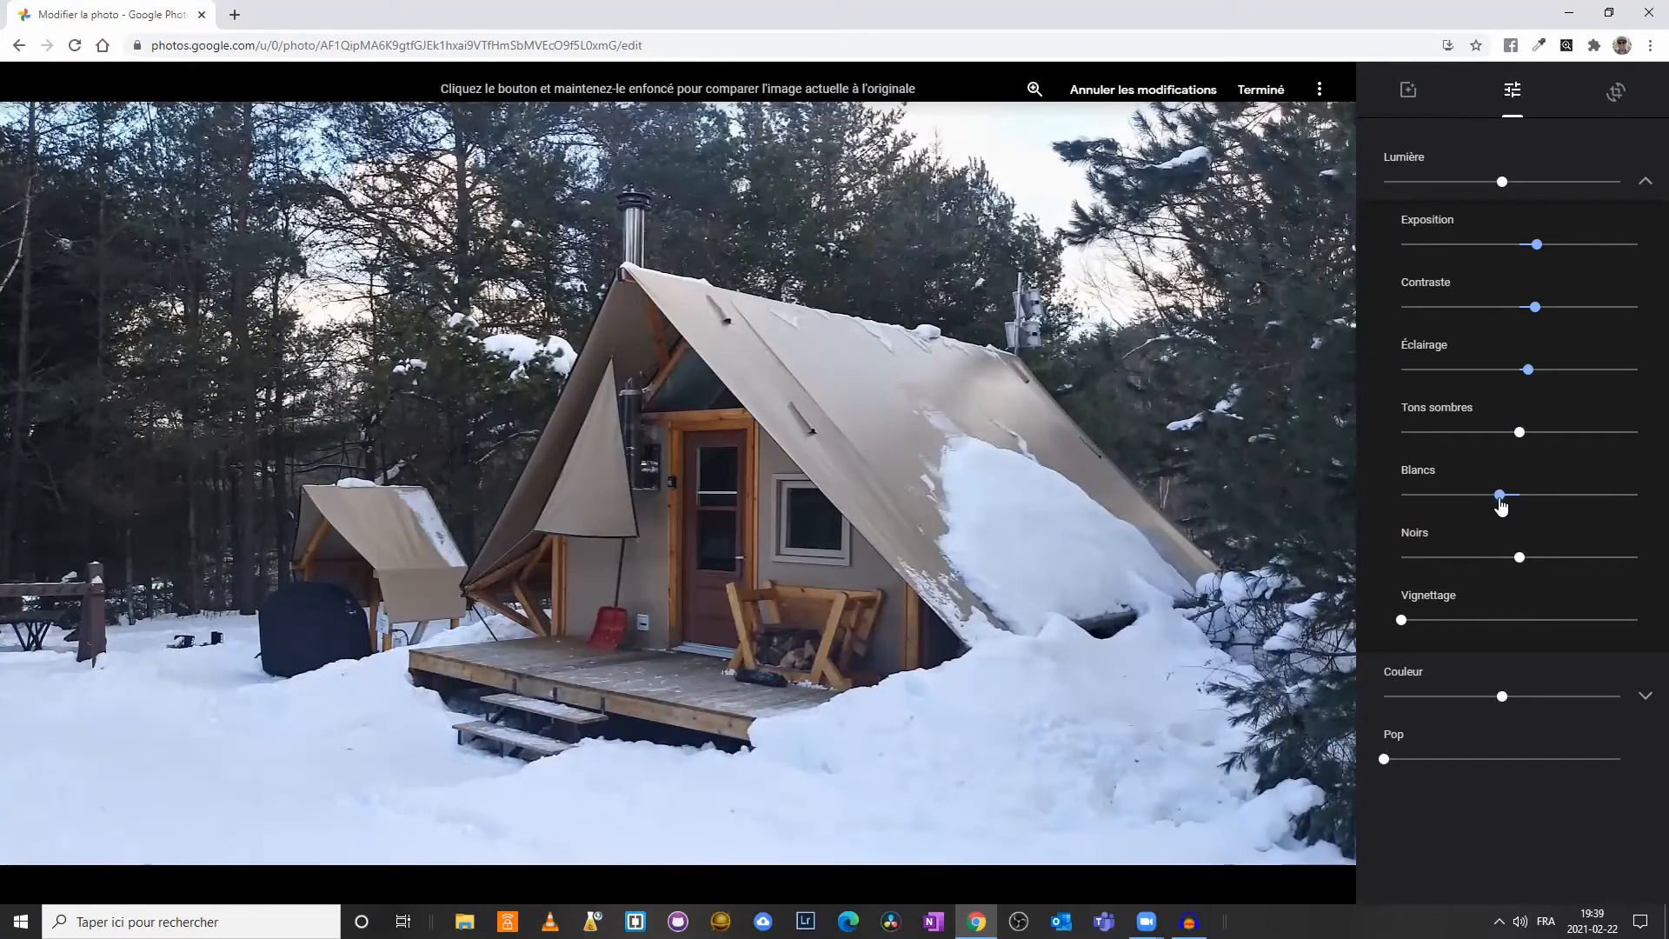
{"action": "mouse_move", "coordinate": [1532, 376]}
{"action": "left_mouse_down"}
{"action": "mouse_move", "coordinate": [1582, 375]}
{"action": "mouse_move", "coordinate": [1564, 378]}
{"action": "left_mouse_up"}
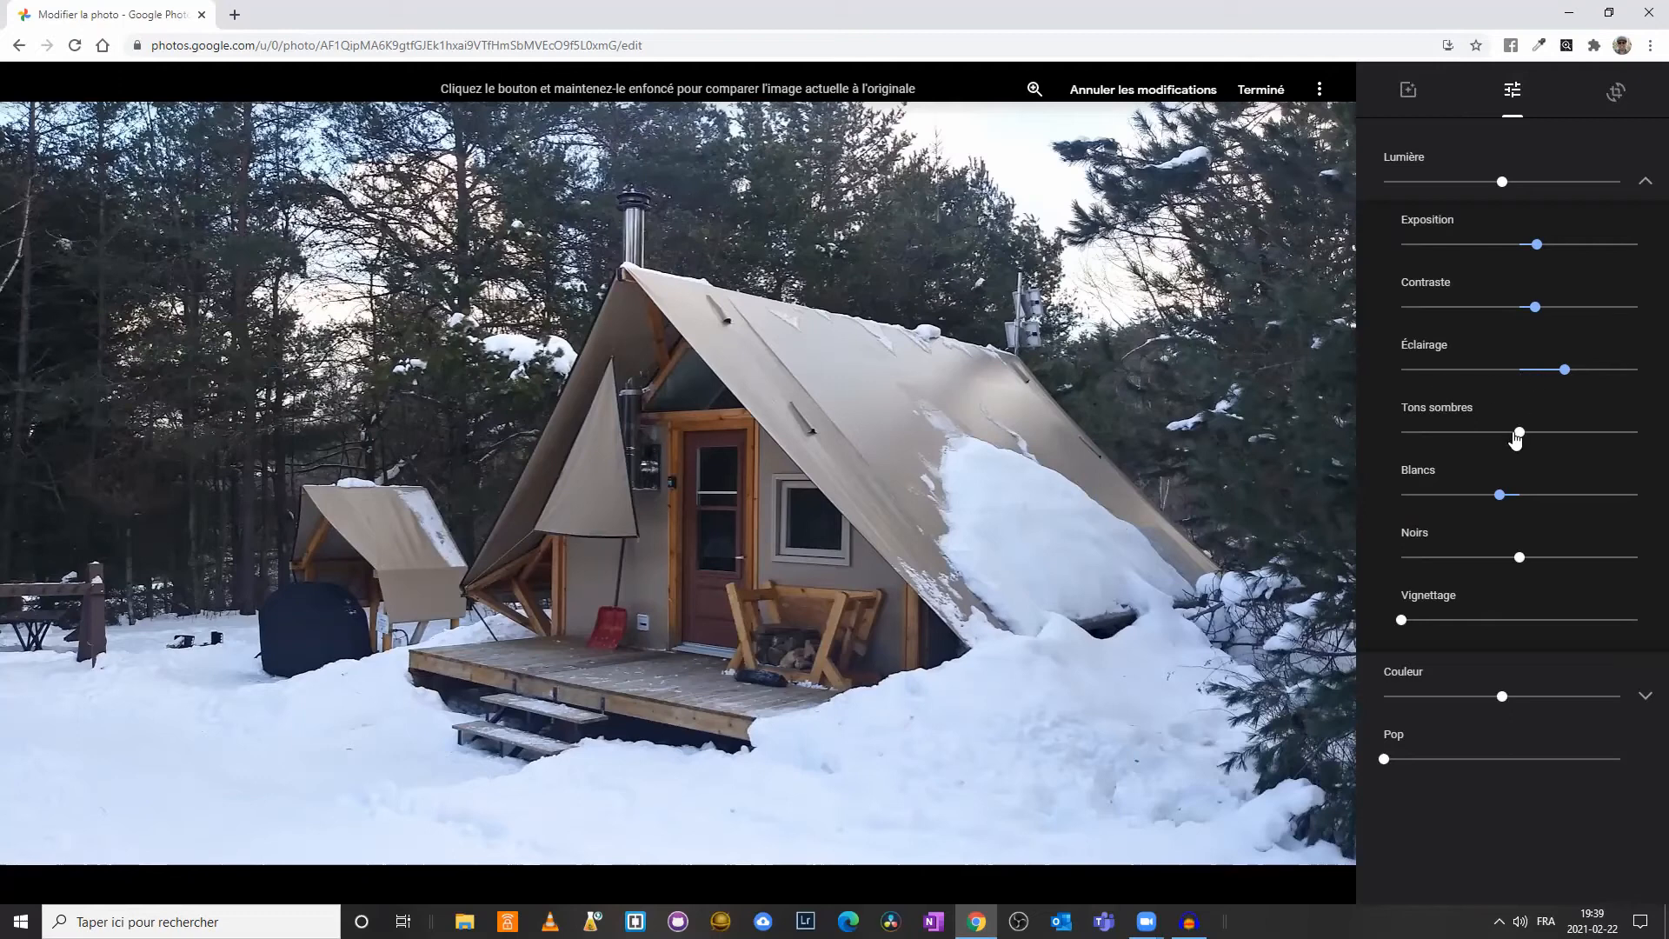
Step: Keep Tons sombres neutral, raise Noirs slightly, and return Blancs to neutral
{"action": "mouse_move", "coordinate": [1520, 439]}
{"action": "left_mouse_down"}
{"action": "mouse_move", "coordinate": [1562, 442]}
{"action": "mouse_move", "coordinate": [1525, 441]}
{"action": "left_mouse_up"}
{"action": "mouse_move", "coordinate": [1518, 559]}
{"action": "left_mouse_down"}
{"action": "mouse_move", "coordinate": [1631, 563]}
{"action": "mouse_move", "coordinate": [1533, 564]}
{"action": "left_mouse_up"}
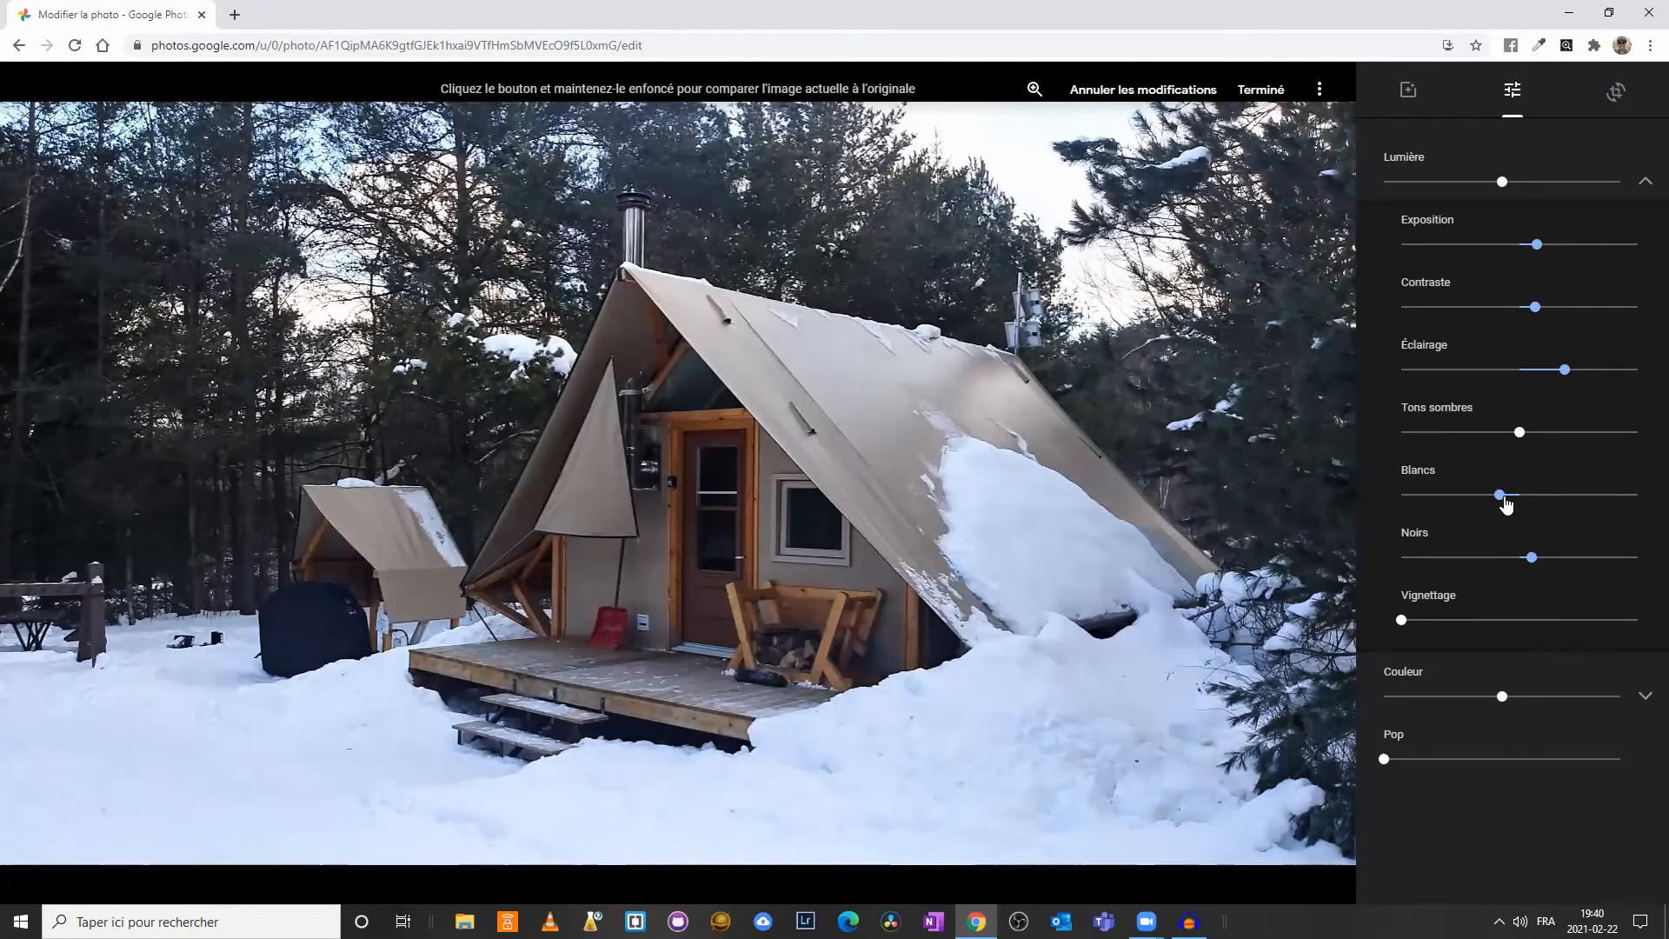
{"action": "left_click_drag", "start_coordinate": [1501, 501], "coordinate": [1521, 501]}
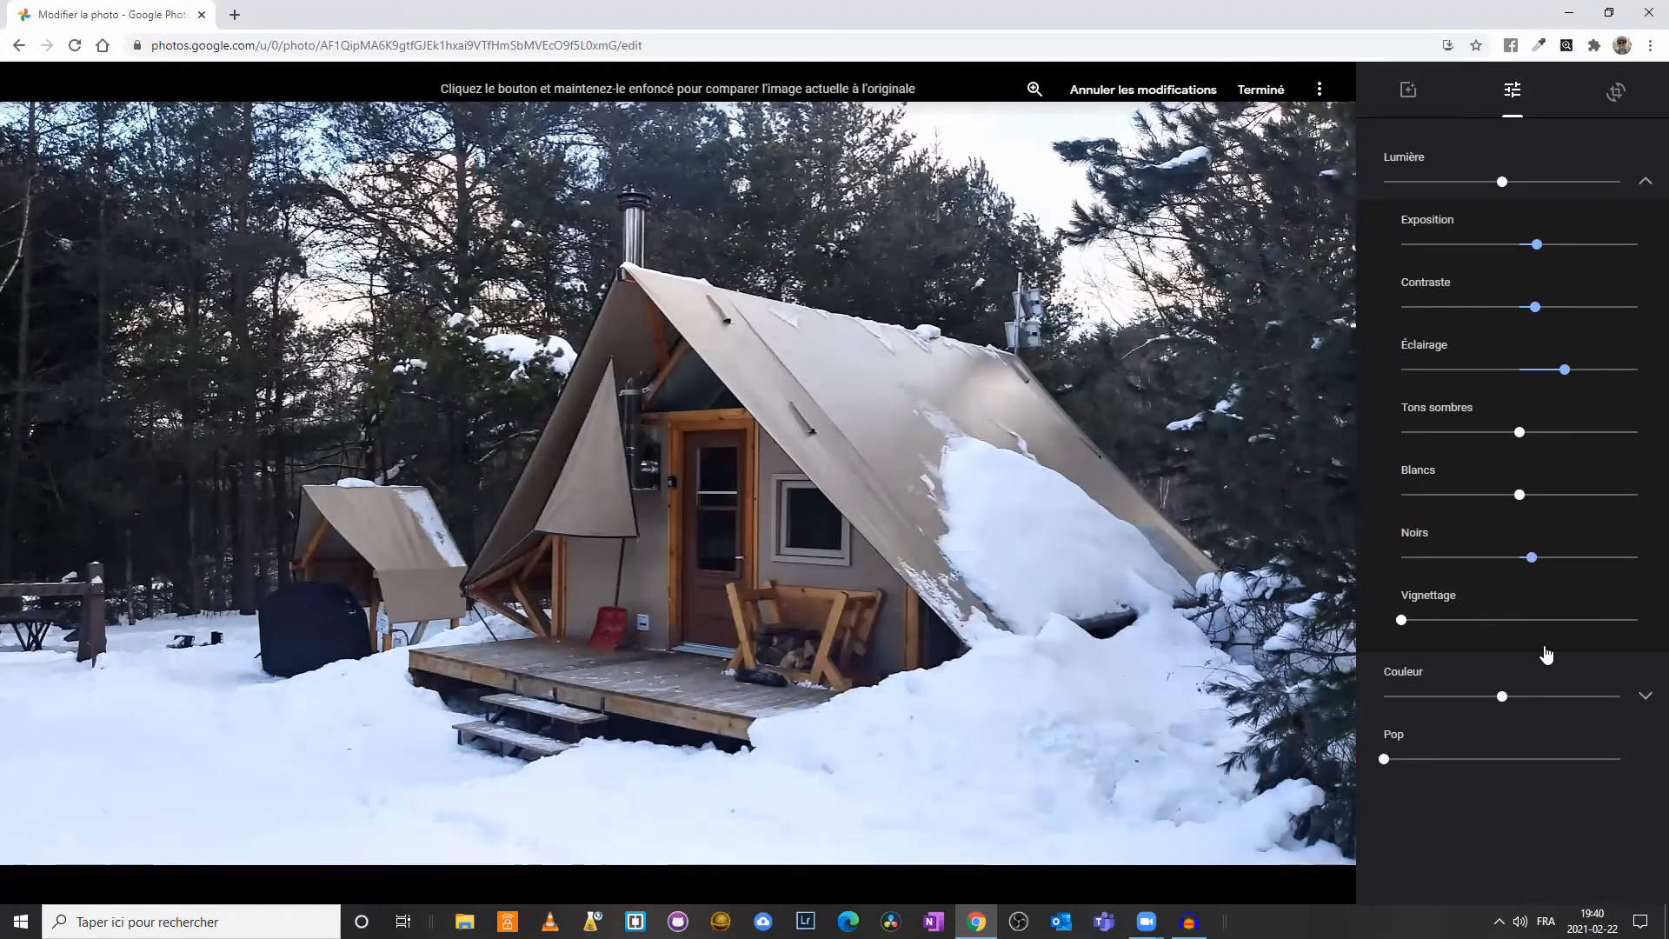
Step: Expand the detailed Couleur settings and raise Saturation and Chaleur slightly above neutral
{"action": "left_click", "coordinate": [1645, 698]}
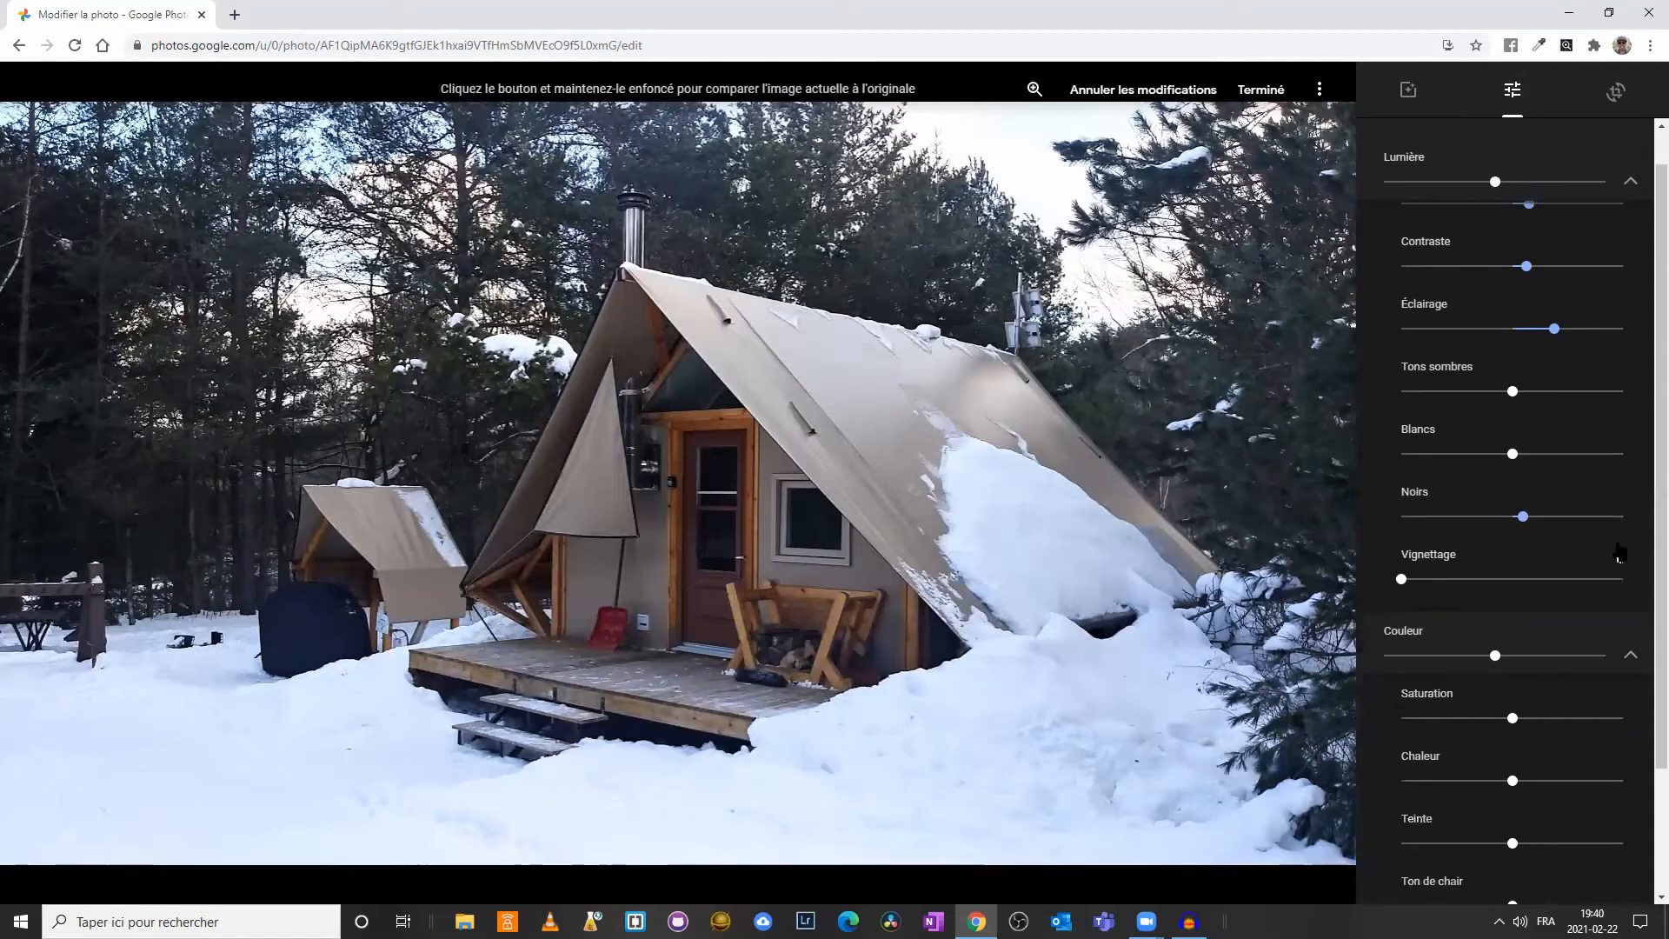
{"action": "mouse_move", "coordinate": [1516, 567]}
{"action": "left_mouse_down"}
{"action": "mouse_move", "coordinate": [1643, 565]}
{"action": "mouse_move", "coordinate": [1506, 570]}
{"action": "mouse_move", "coordinate": [1532, 571]}
{"action": "left_mouse_up"}
{"action": "left_click_drag", "start_coordinate": [1512, 628], "coordinate": [1549, 626]}
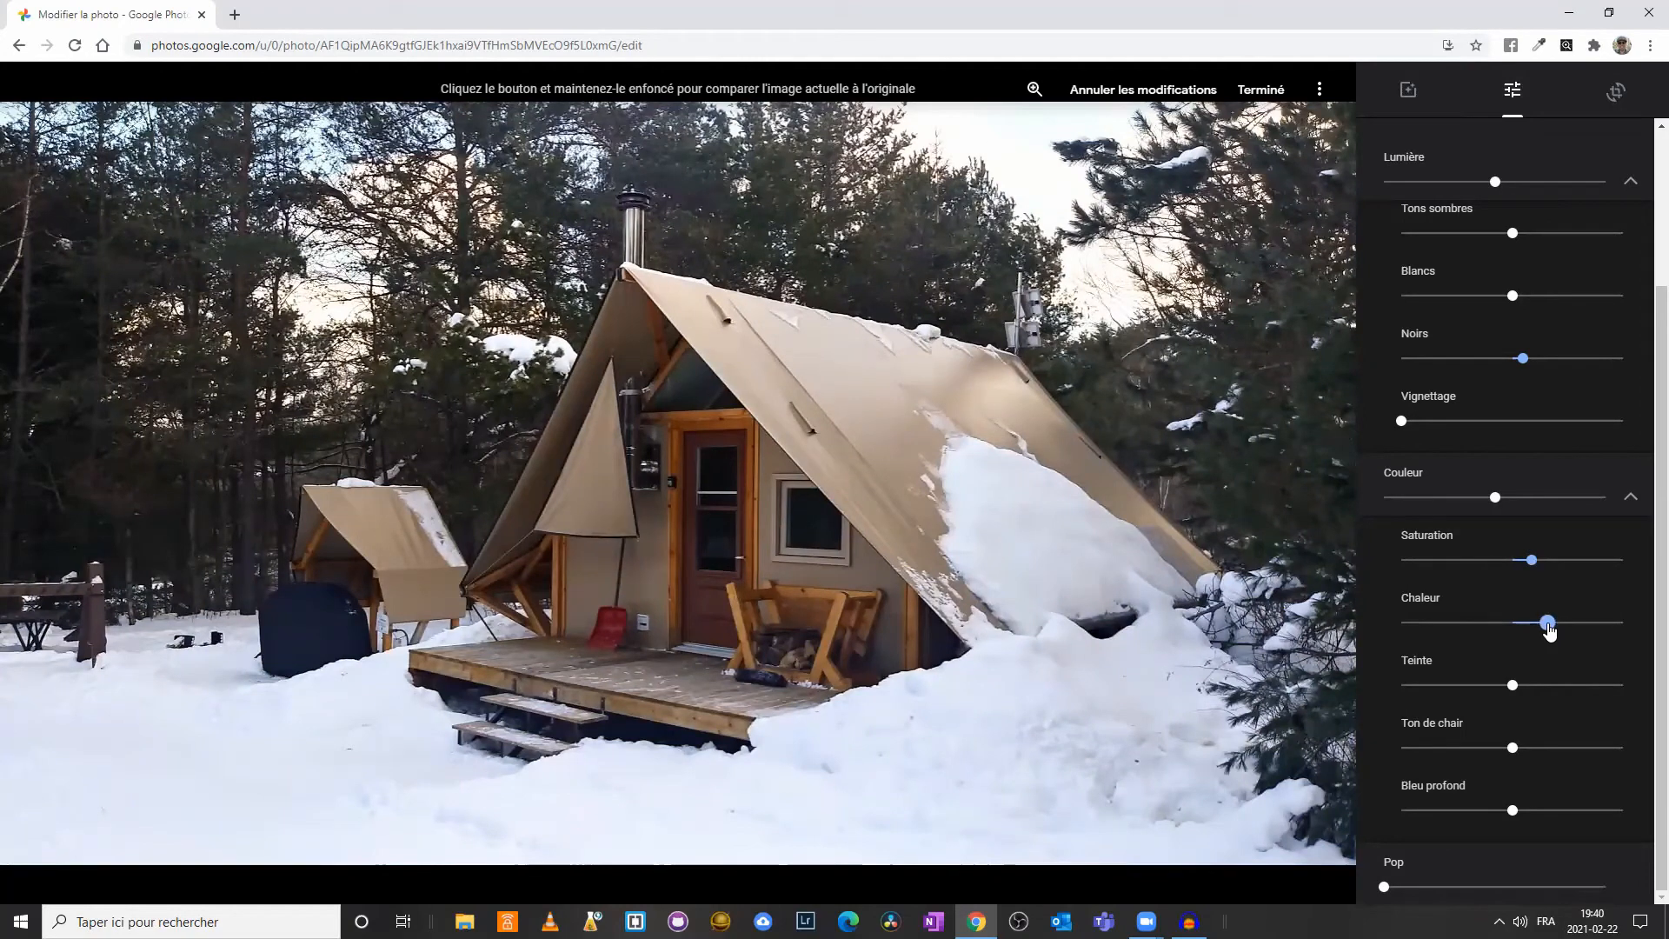
{"action": "left_click_drag", "start_coordinate": [1550, 632], "coordinate": [1512, 626]}
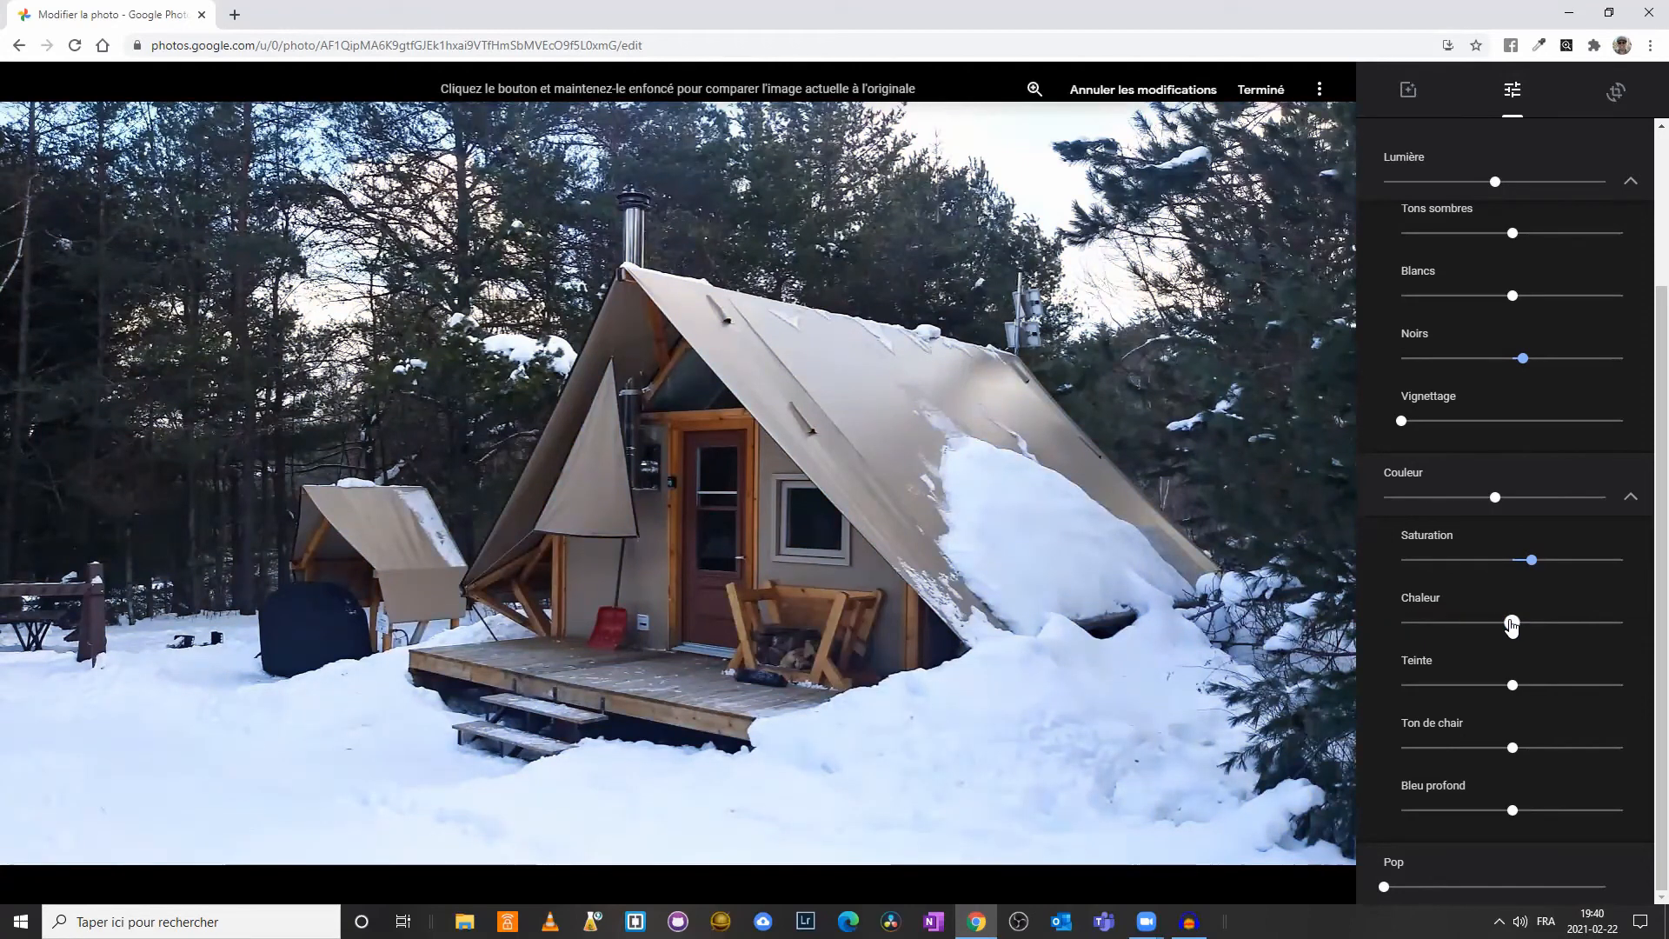
{"action": "left_click_drag", "start_coordinate": [1512, 626], "coordinate": [1531, 628]}
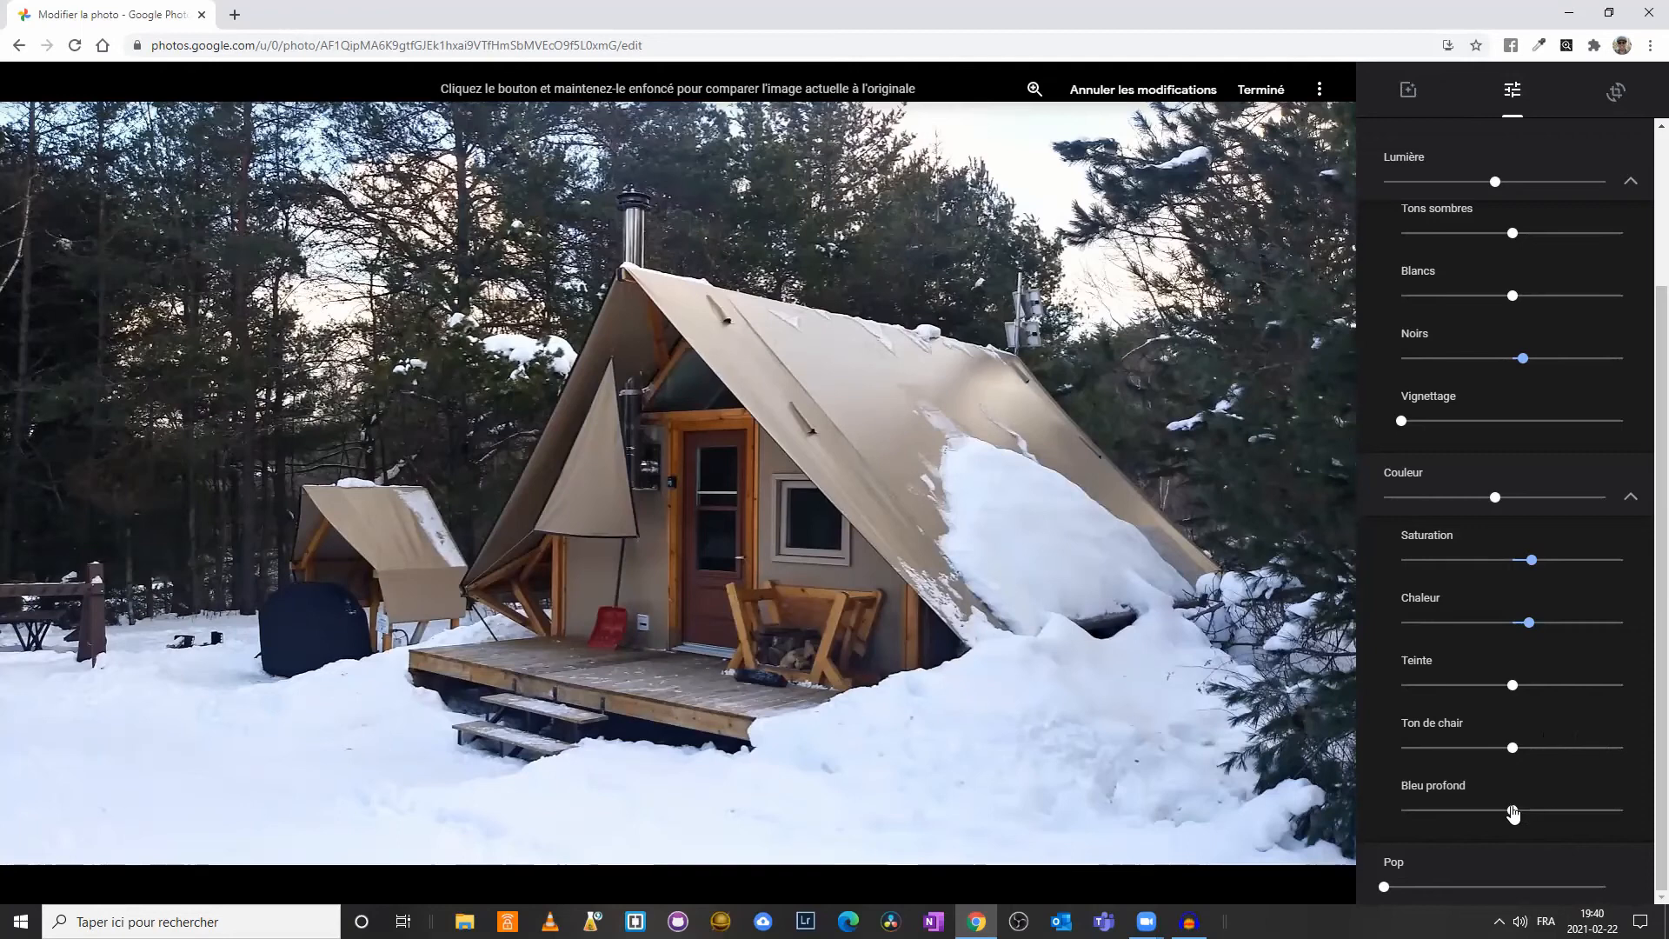
Step: Raise Bleu profond very slightly, add a small amount of Pop, and finish editing the photo
{"action": "mouse_move", "coordinate": [1513, 811]}
{"action": "left_mouse_down"}
{"action": "mouse_move", "coordinate": [1626, 811]}
{"action": "mouse_move", "coordinate": [1518, 812]}
{"action": "left_mouse_up"}
{"action": "left_click_drag", "start_coordinate": [1391, 893], "coordinate": [1431, 887]}
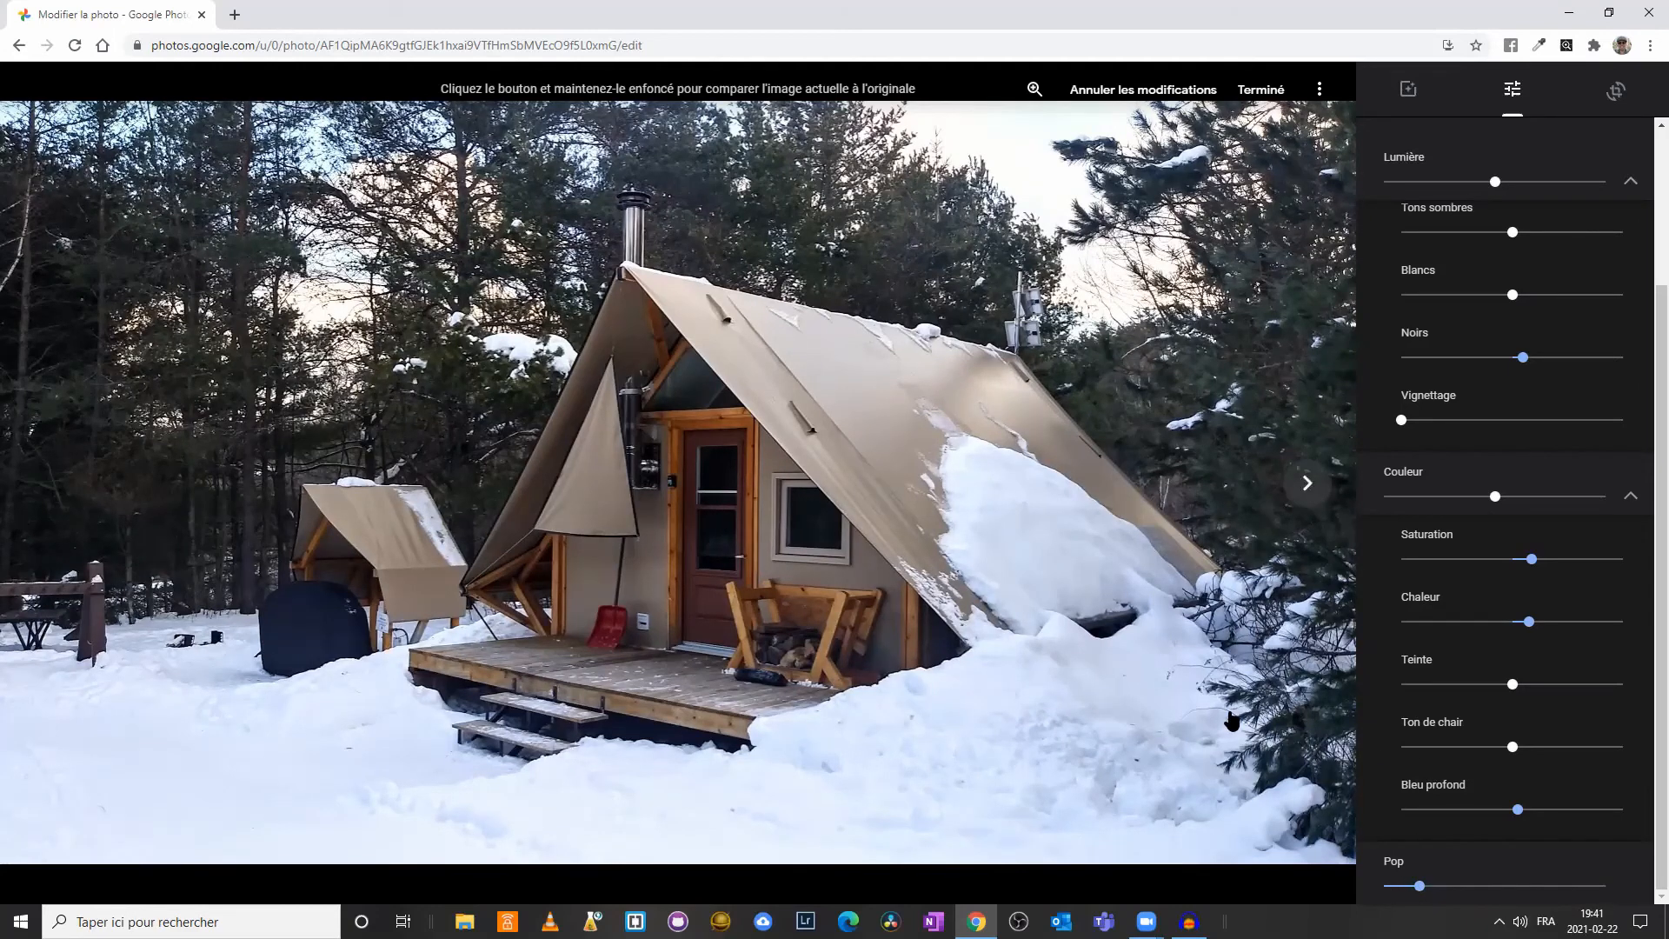
{"action": "left_click", "coordinate": [1269, 94]}
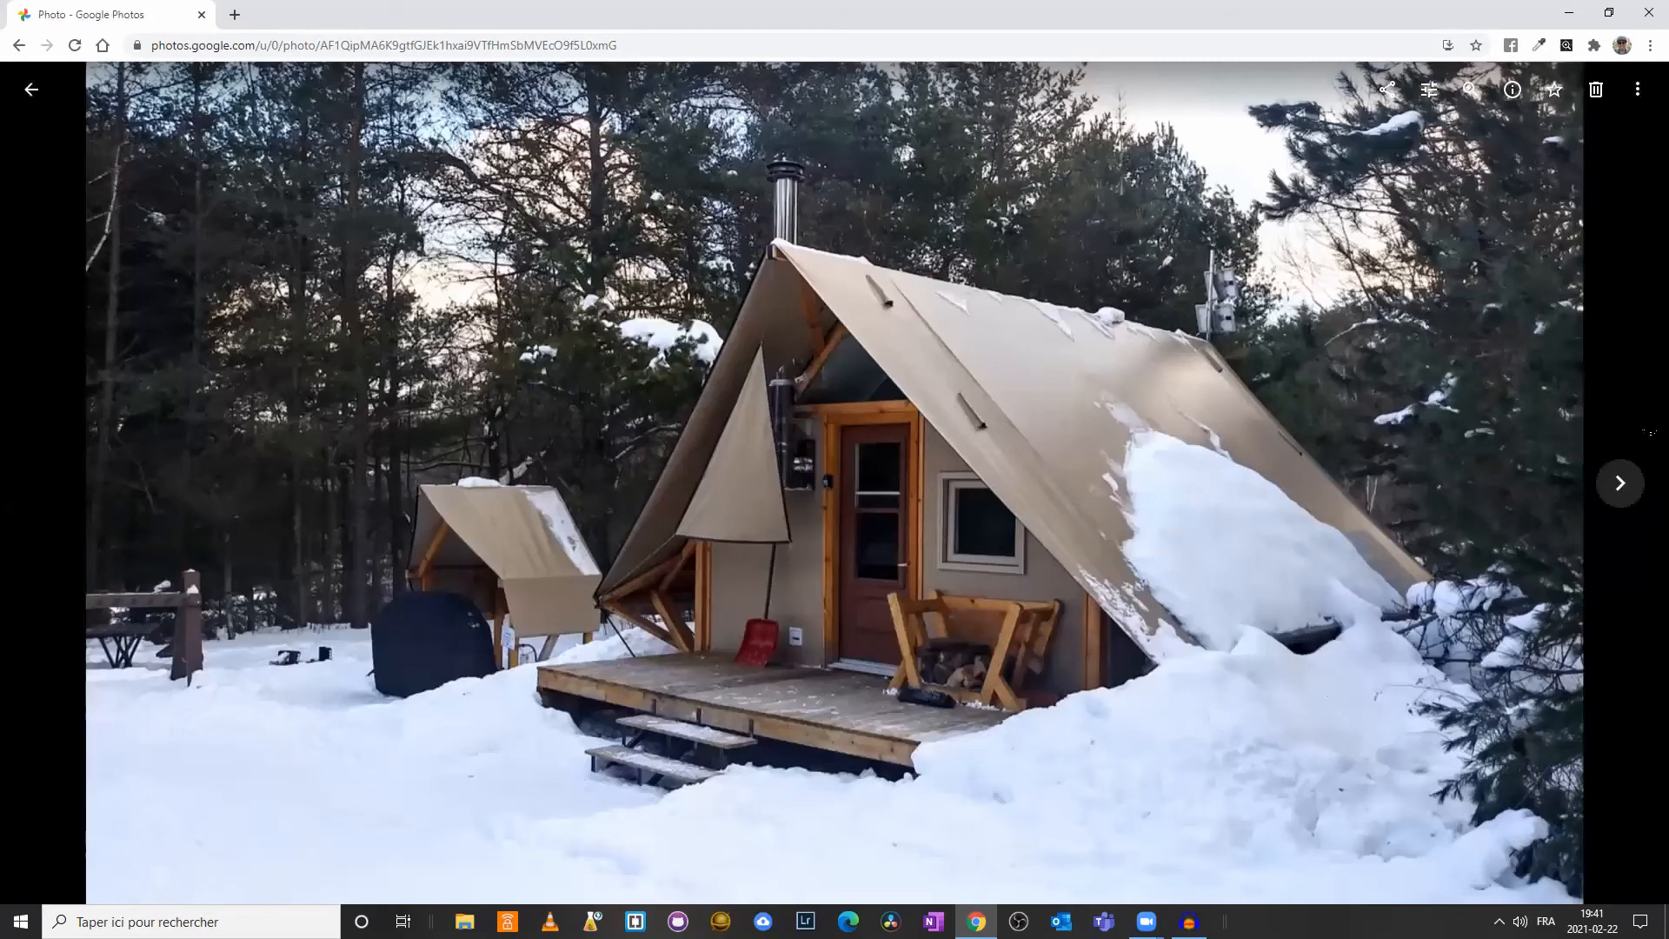
Step: Show the additional options for the edited photo, including its download choices
{"action": "left_click", "coordinate": [1635, 100]}
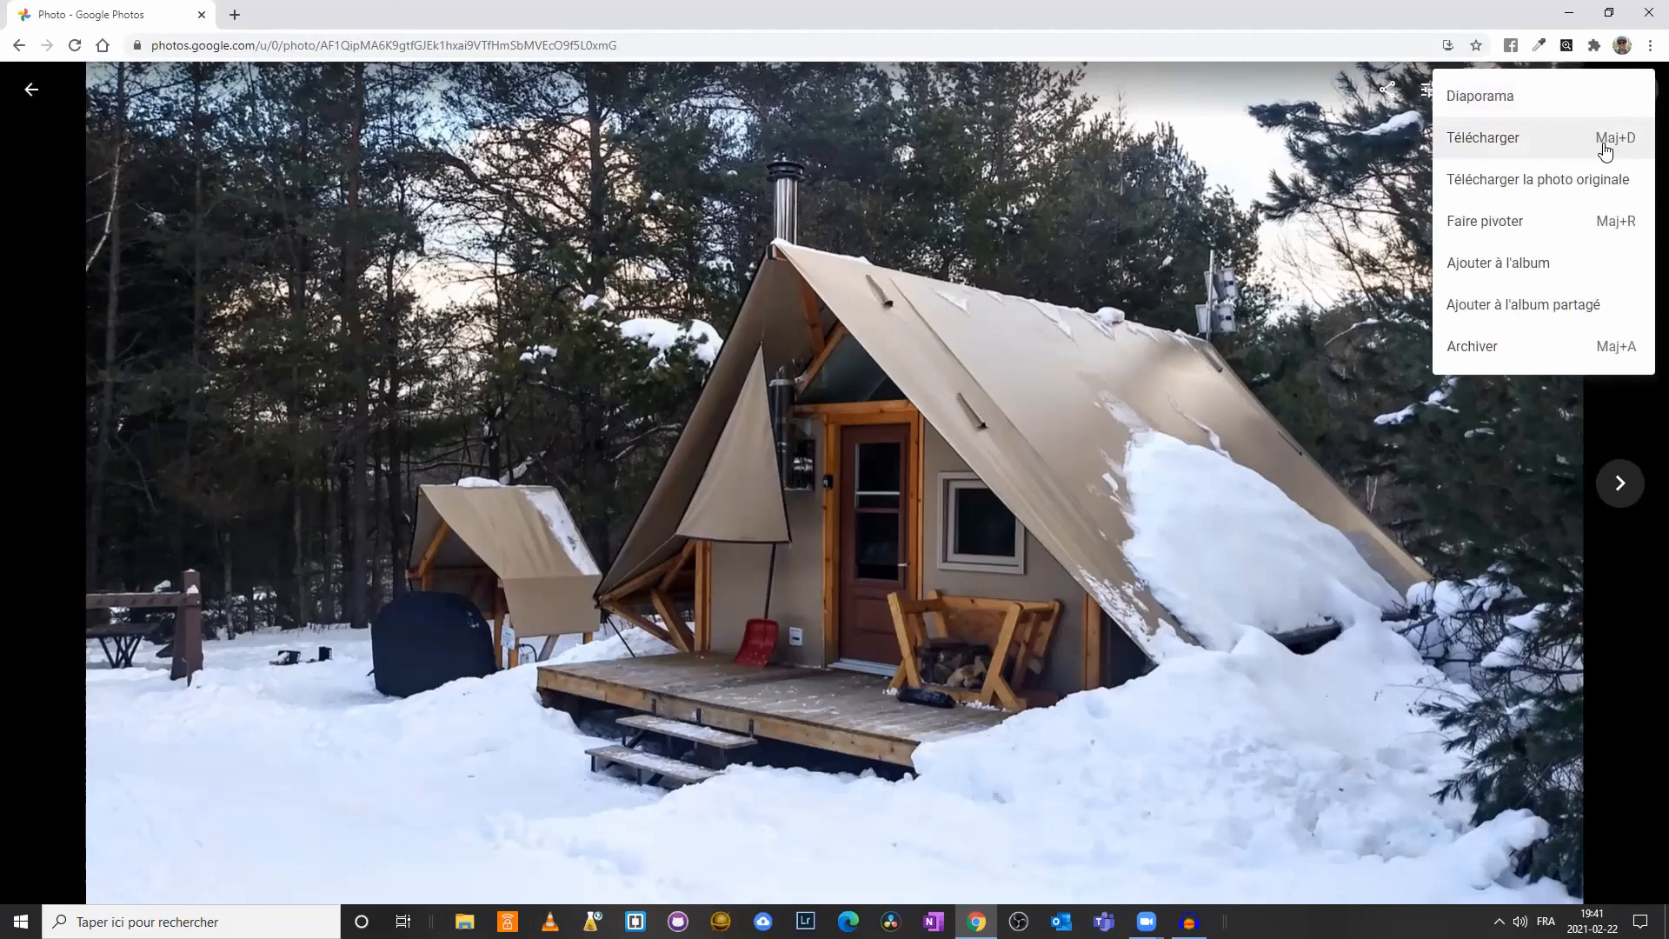